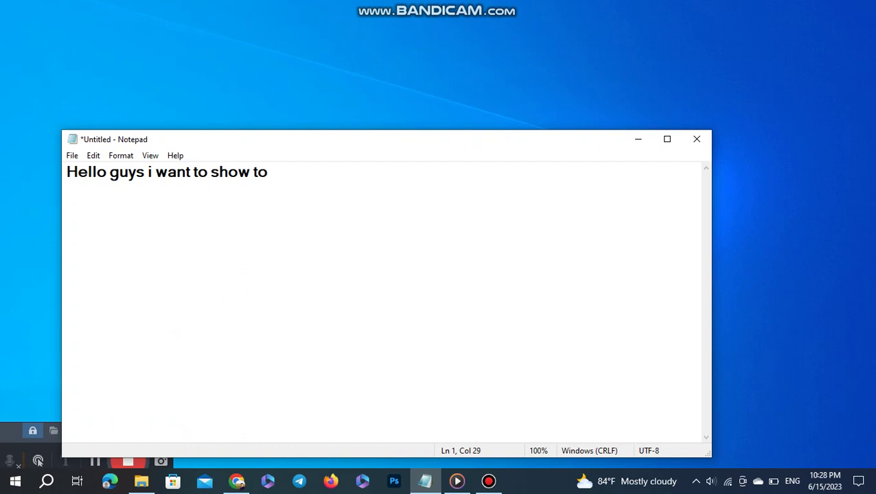
- Complete the note to read "Hello guys i want to show you to fix font khmer on adopt photoshop..let go to see me..."
key("BackSpace")
type("you to fixe")
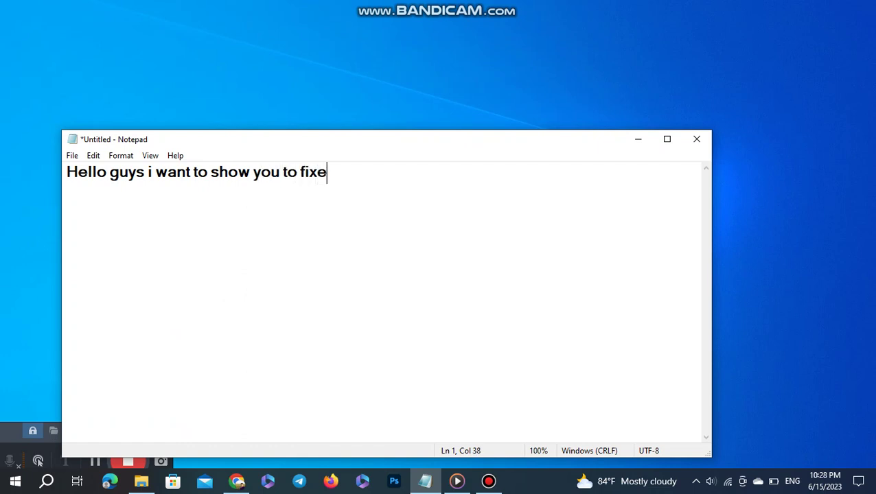
key("BackSpace")
type("font khmer o")
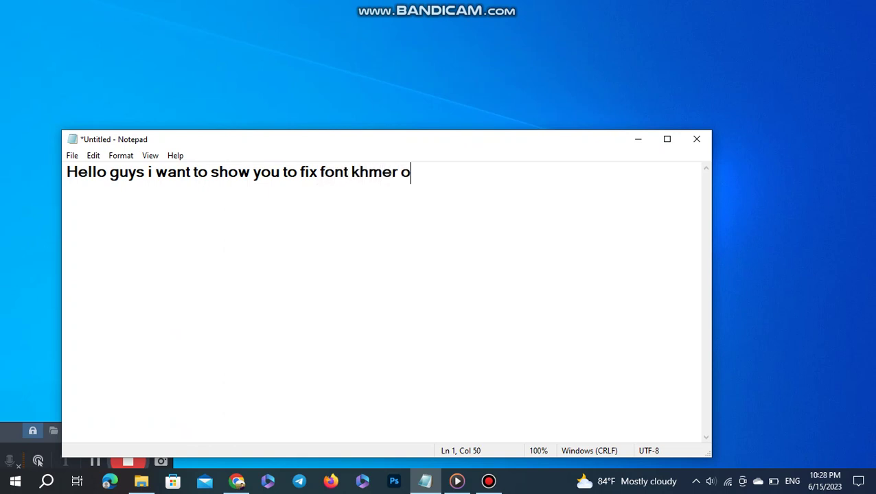
type("n ad")
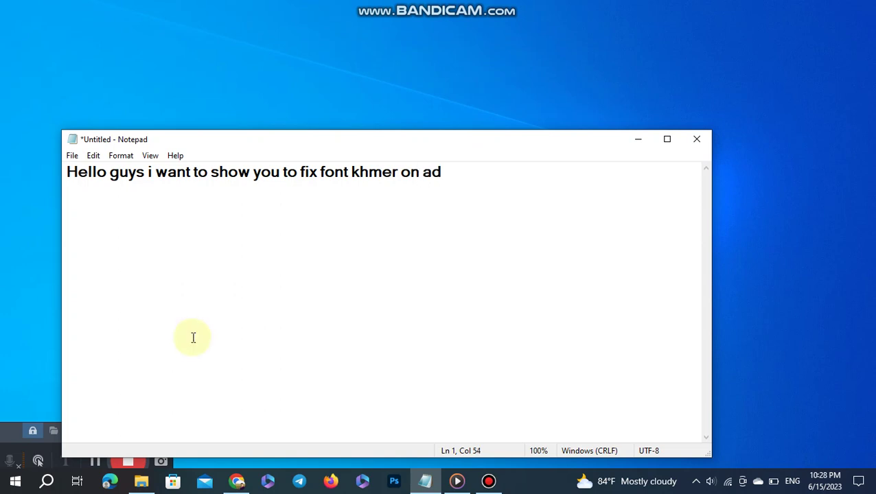
type("opt p")
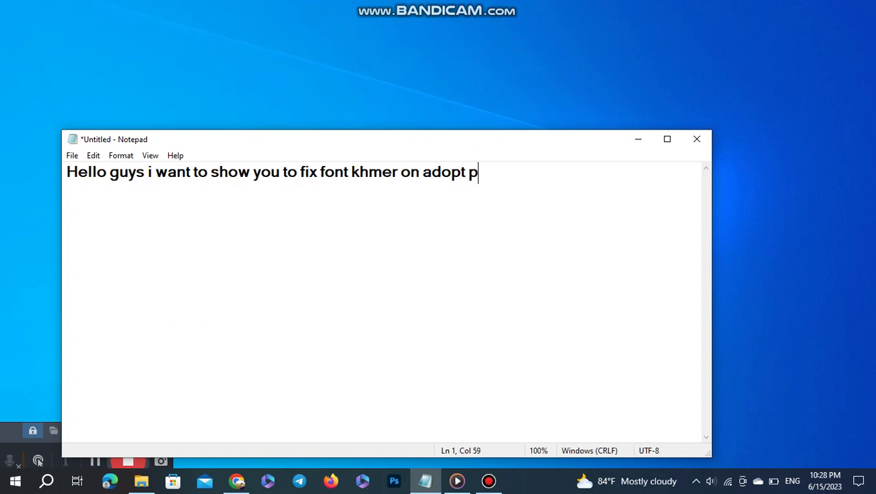
type("hotoshop")
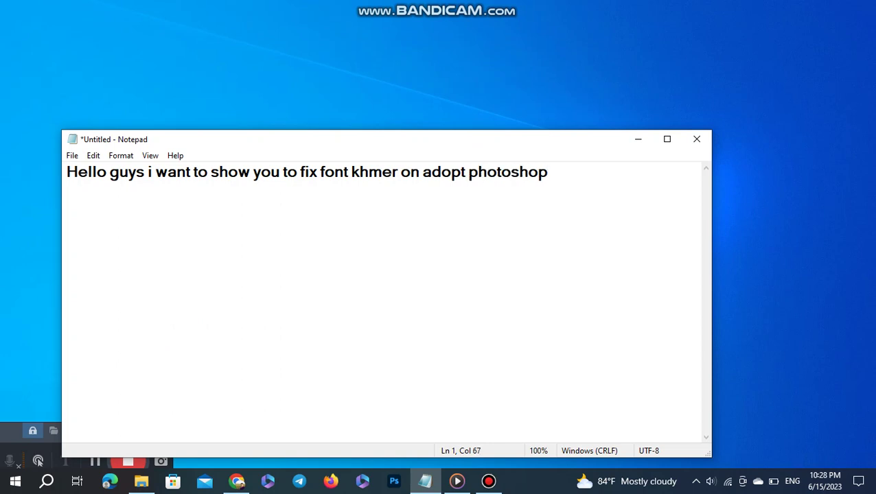
type("..let go ")
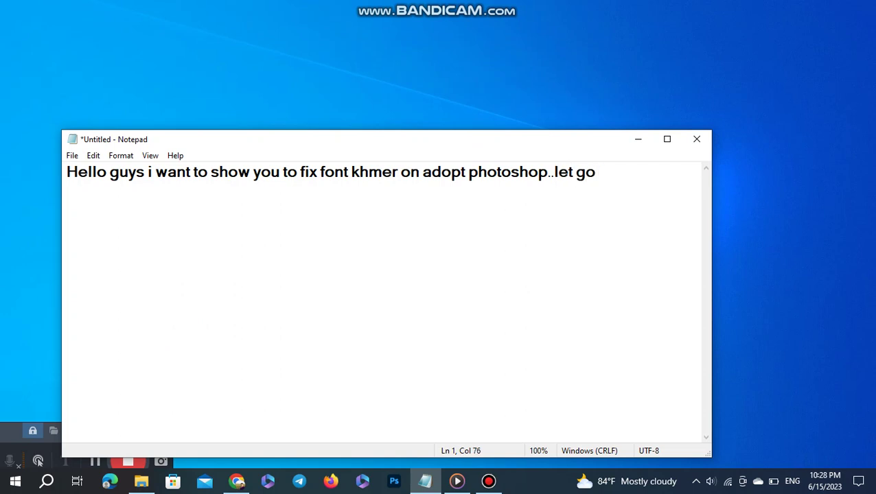
type("to see ")
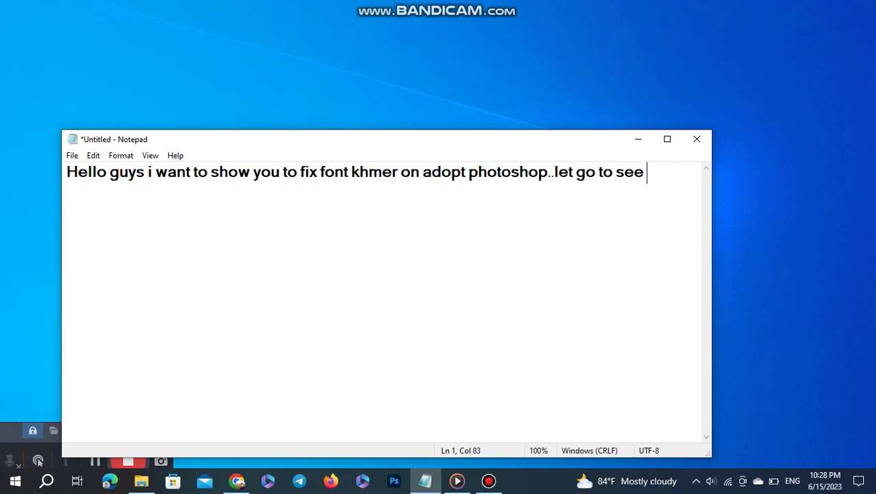
type("me...")
- Launch Adobe Photoshop 2022 and create a document from the Default Photoshop Size preset, 7 x 5 in at 300 ppi
left_click(16, 482)
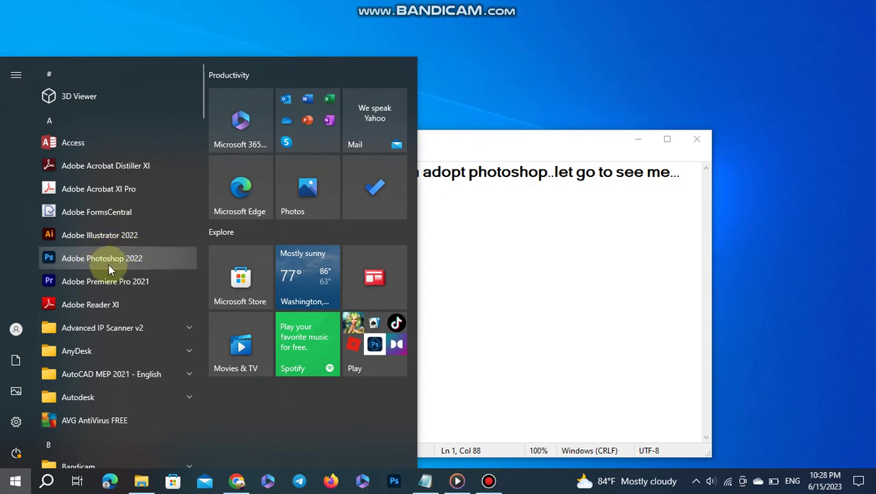
left_click(114, 263)
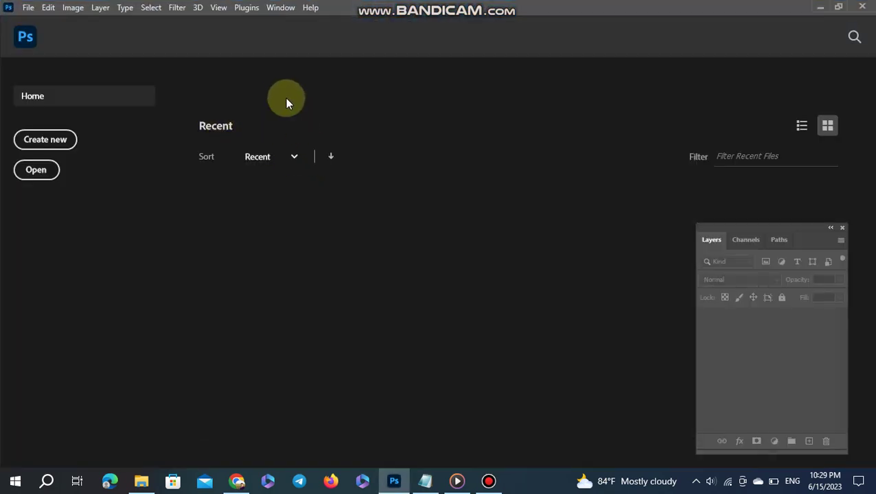
left_click(52, 139)
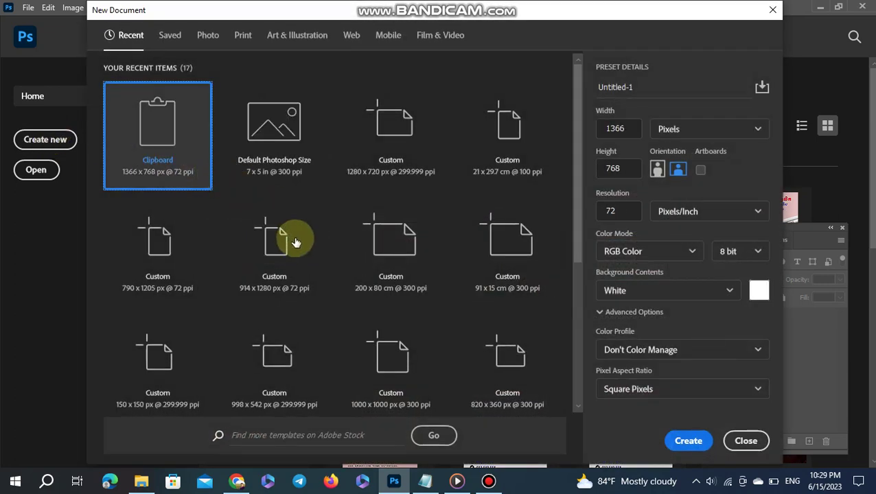
left_click(285, 136)
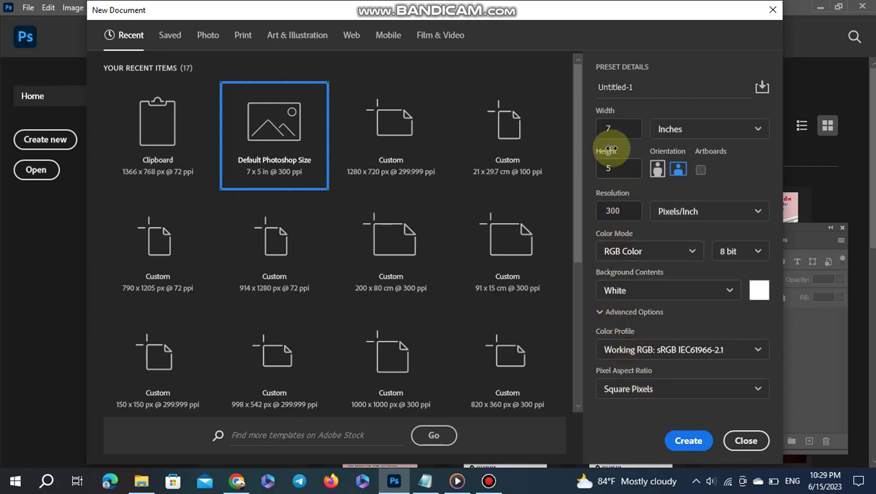
left_click(689, 443)
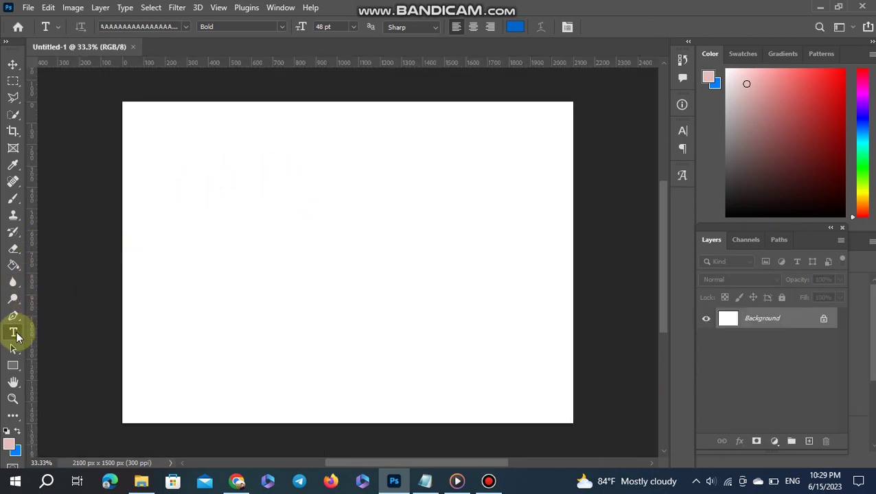
- Start an empty text layer near the canvas's left side and switch the keyboard language to Khmer (NIDA)
left_click(170, 258)
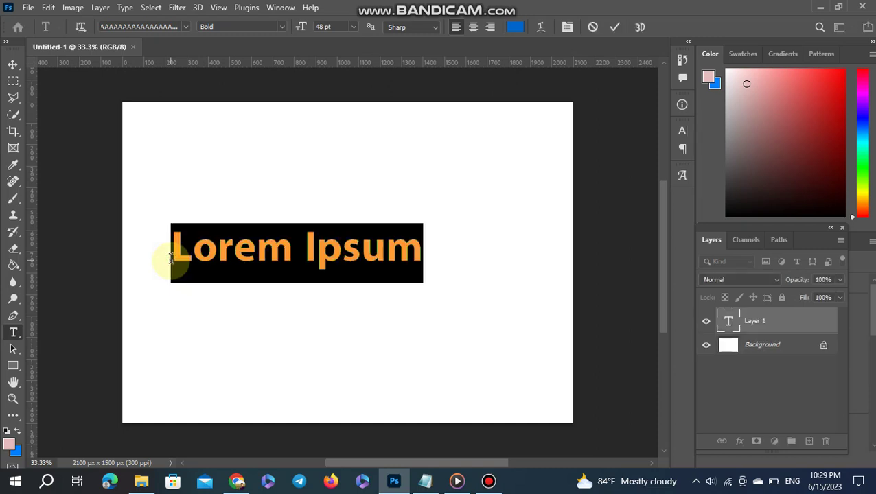
type("k")
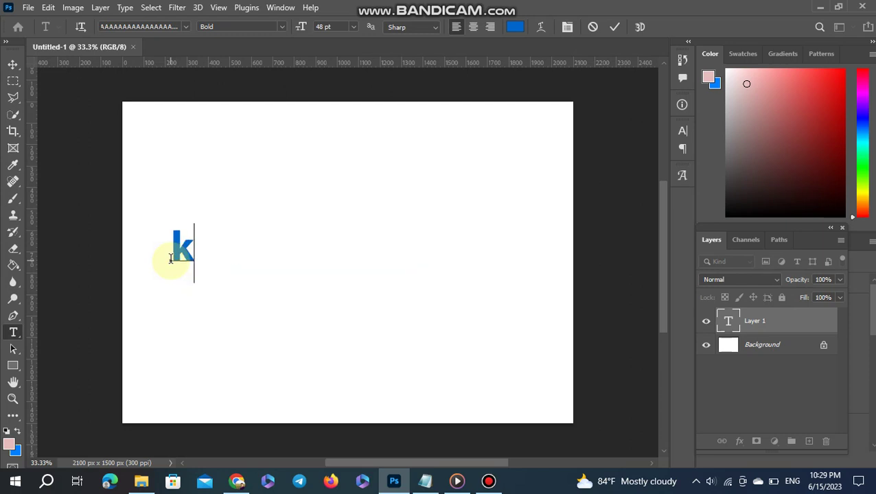
key("BackSpace")
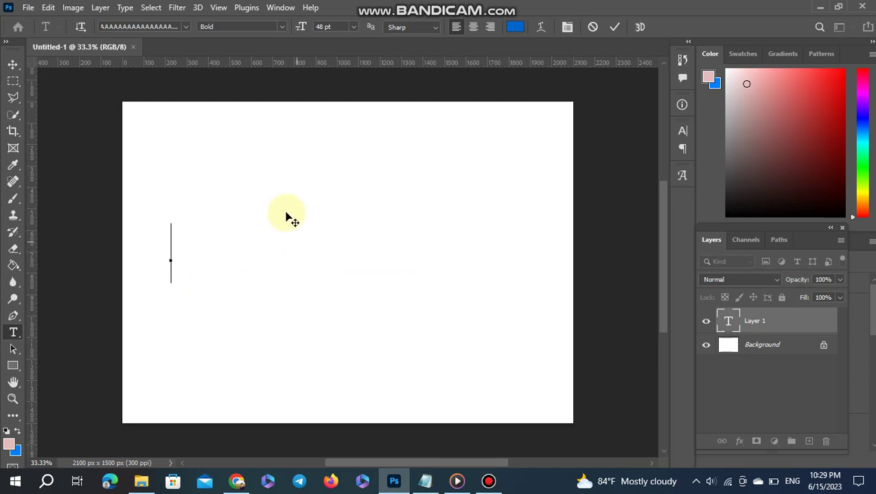
left_click(790, 477)
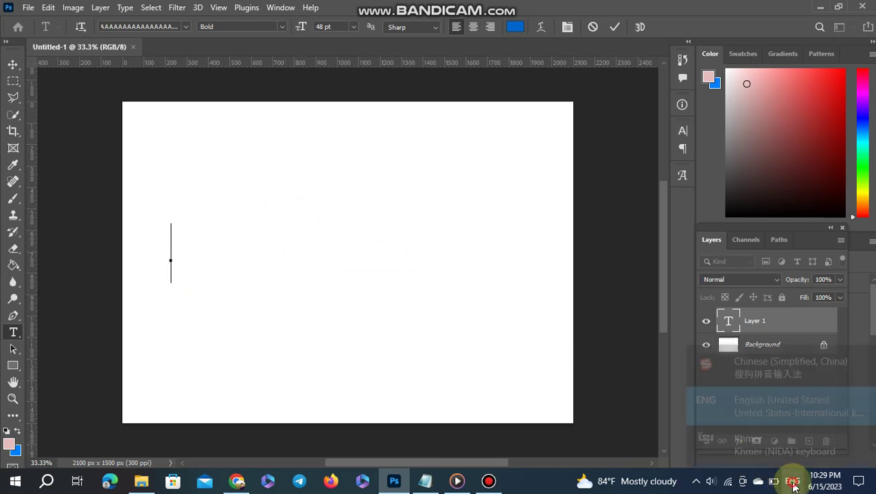
left_click(752, 412)
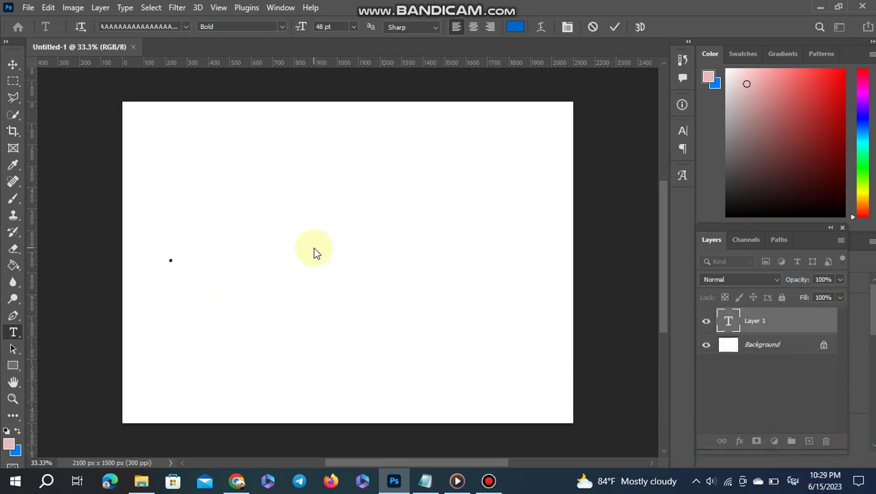
- Enter a short piece of Khmer test text in the text layer and clear it again
type("កន្រ")
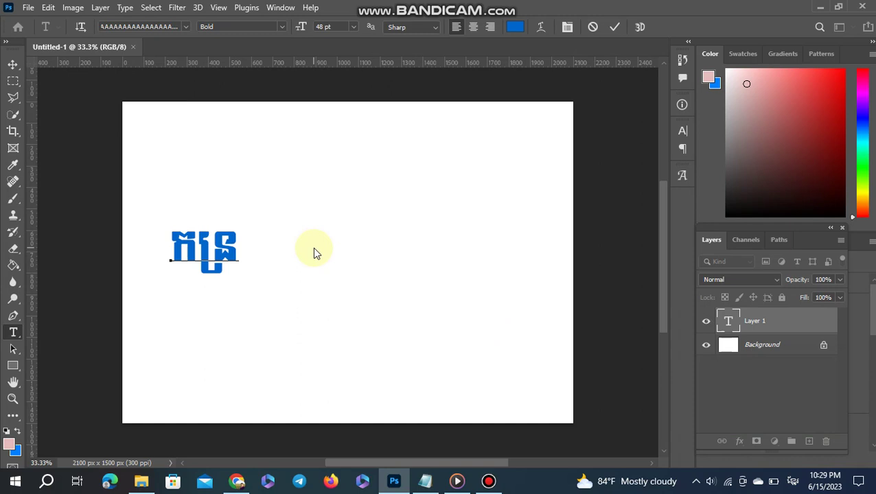
type("្ម")
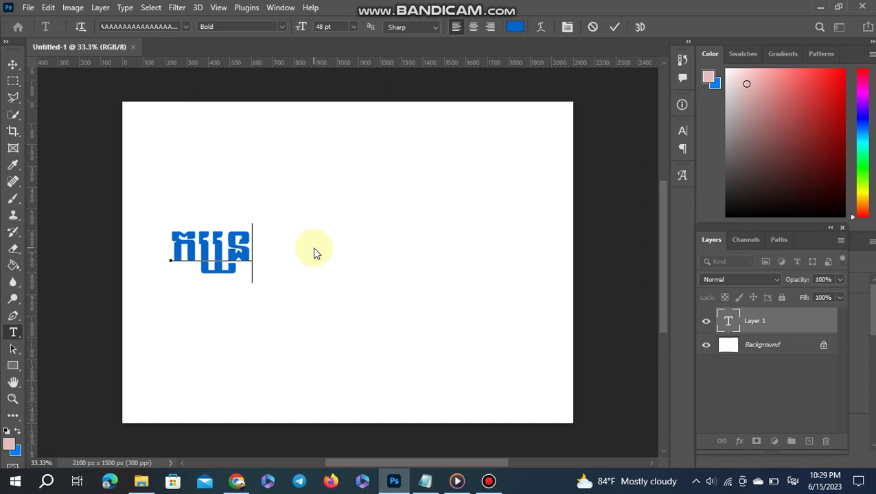
key("BackSpace")
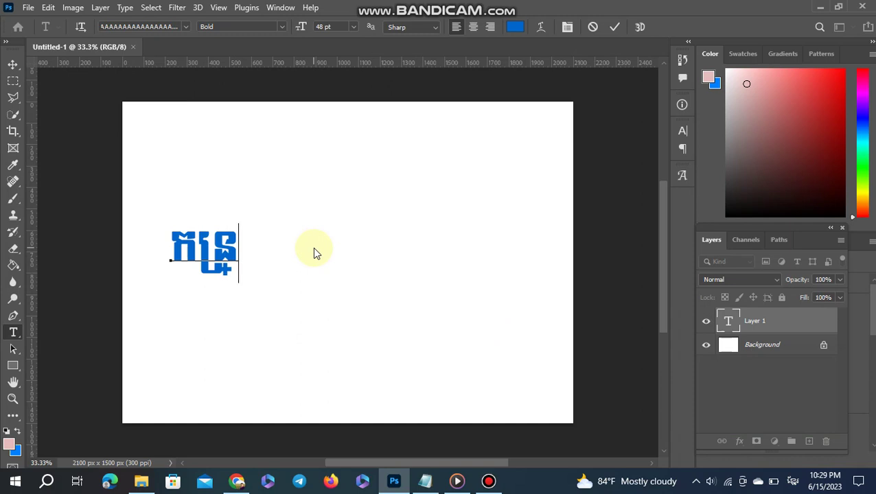
key("BackSpace")
key("BackSpace")
key("BackSpace")
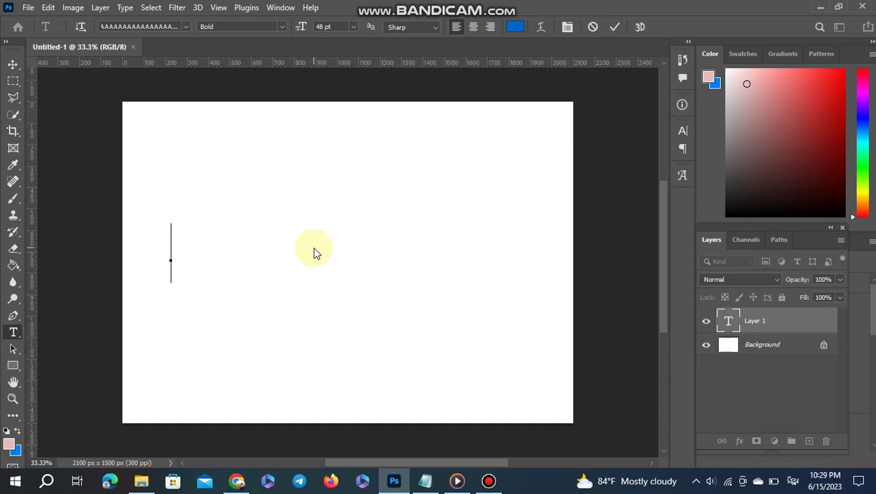
- Set the text layer's paragraph layout option to Latin and East Asian Layout
left_click(567, 27)
left_click(663, 126)
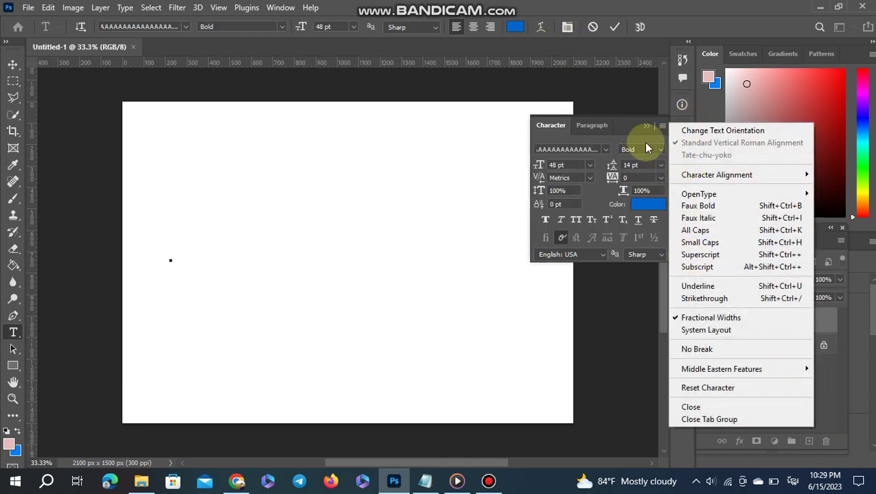
left_click(597, 127)
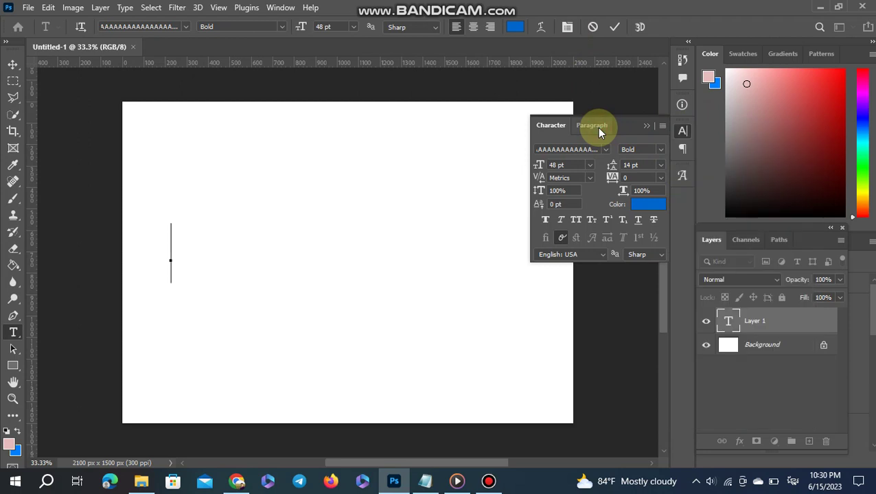
left_click(597, 127)
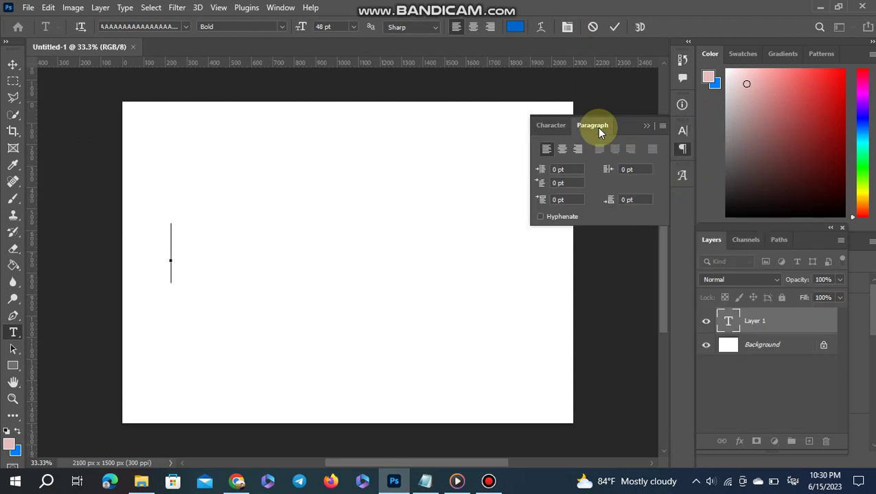
left_click(660, 129)
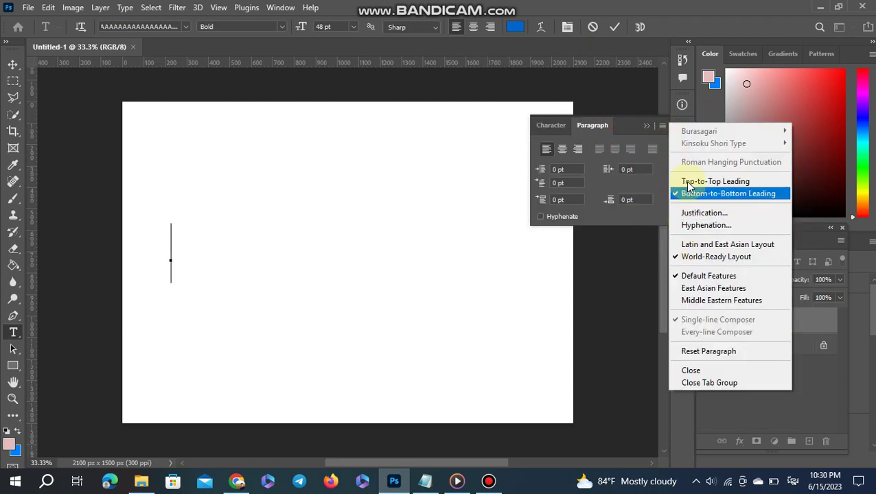
left_click(675, 245)
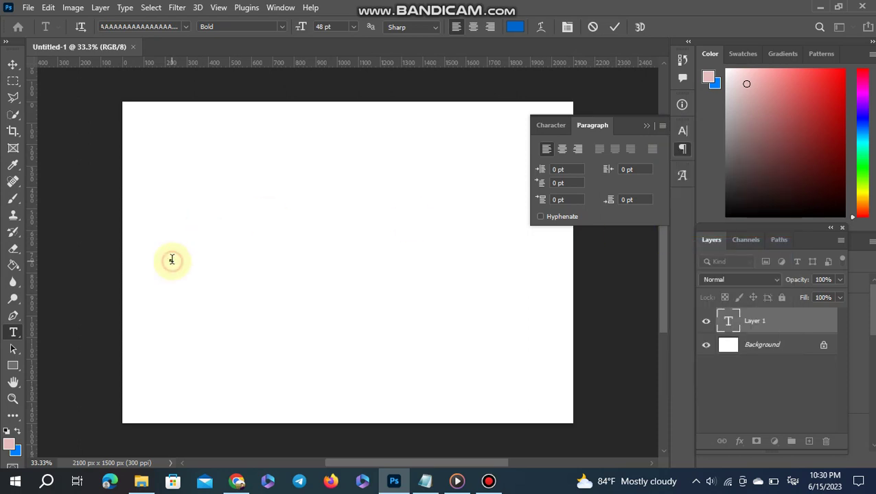
- Enter the Khmer word កន្ត្រក់ in the text layer, correcting mistyped characters
left_click(172, 260)
type("Mន្តា")
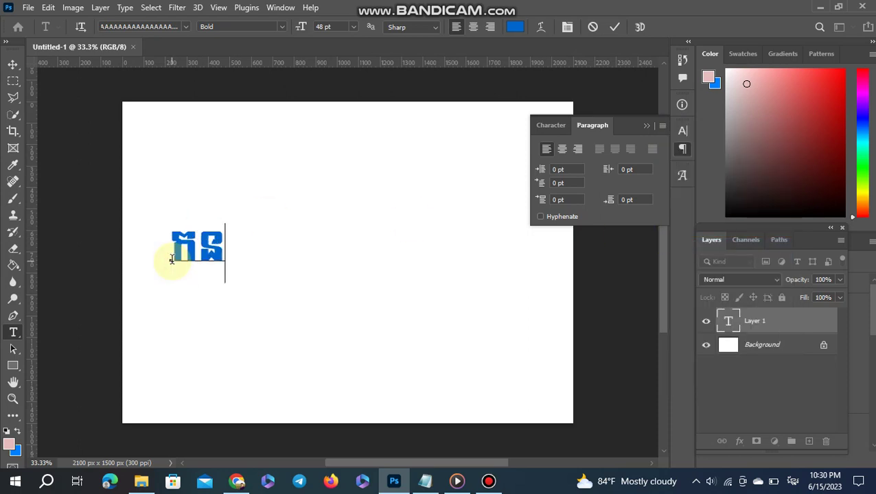
type("្រ")
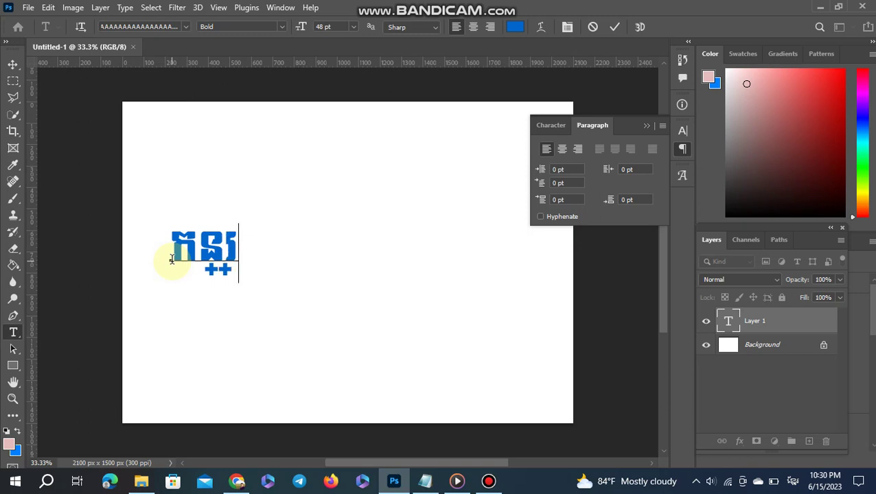
key("BackSpace")
key("BackSpace")
key("BackSpace")
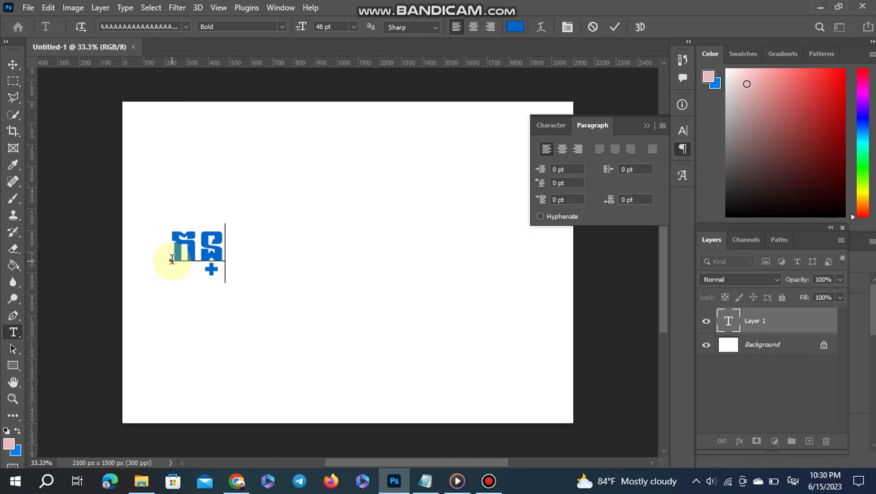
type("ក")
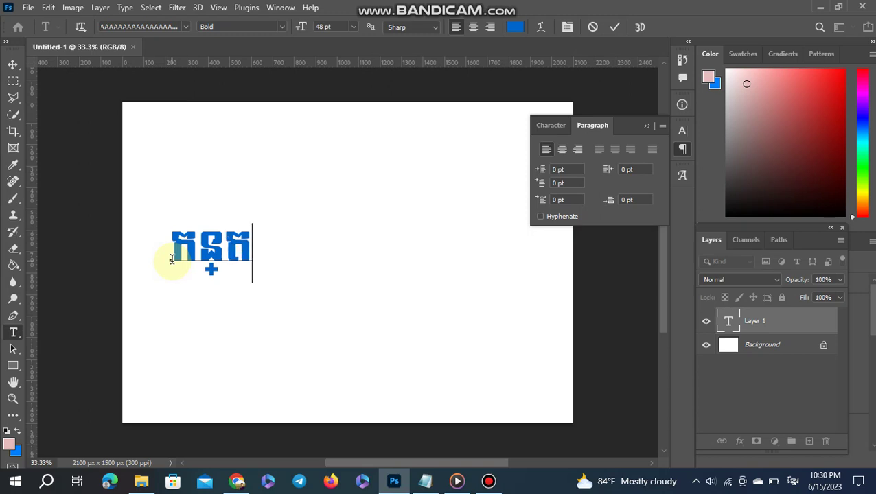
type("្រក")
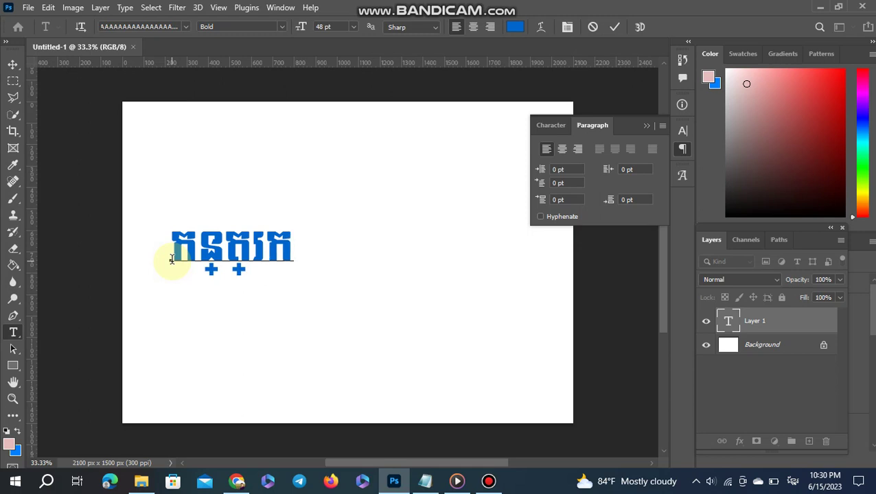
type("ល")
key("BackSpace")
type("់")
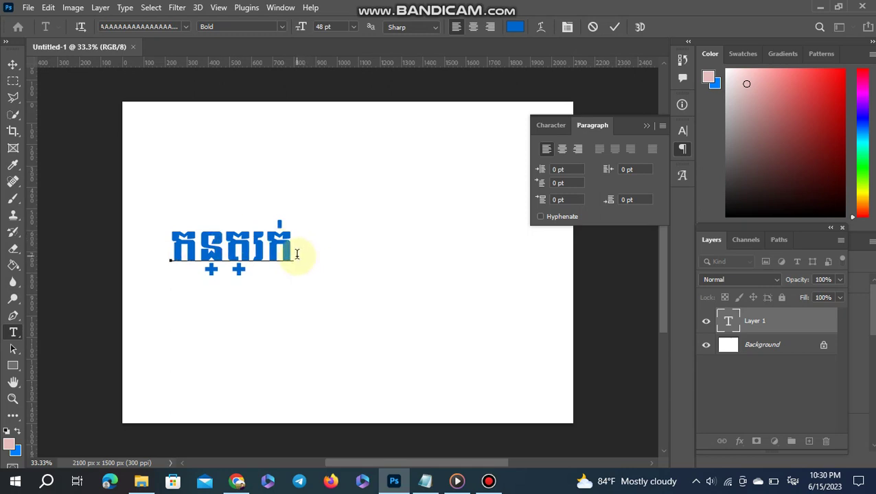
- Set the paragraph layout option of the whole Khmer word to World-Ready Layout
left_click_drag(293, 250, 170, 252)
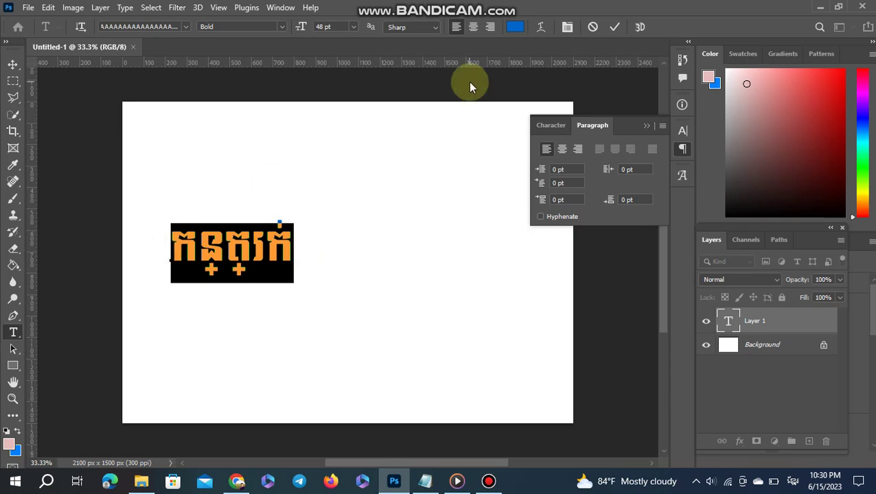
left_click(567, 32)
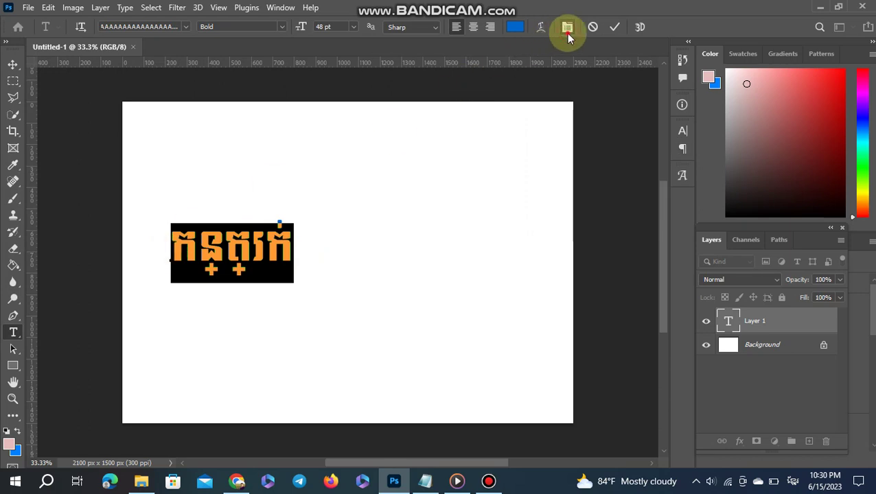
left_click(567, 33)
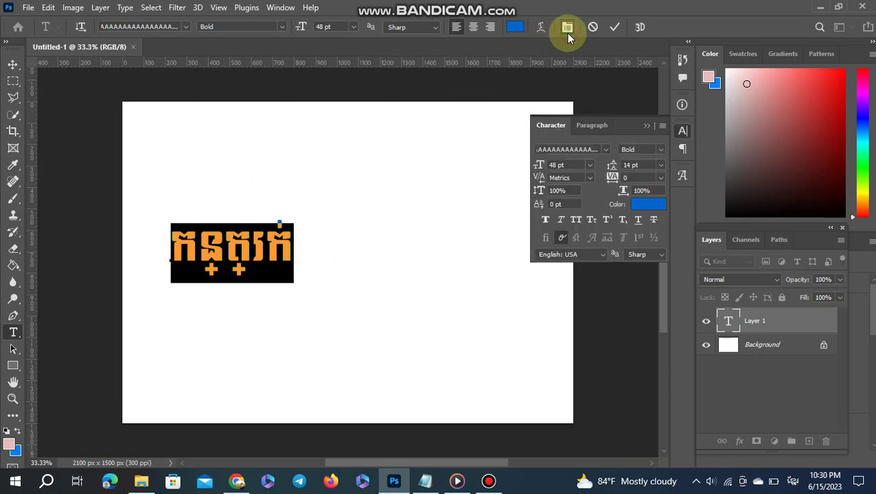
left_click(589, 128)
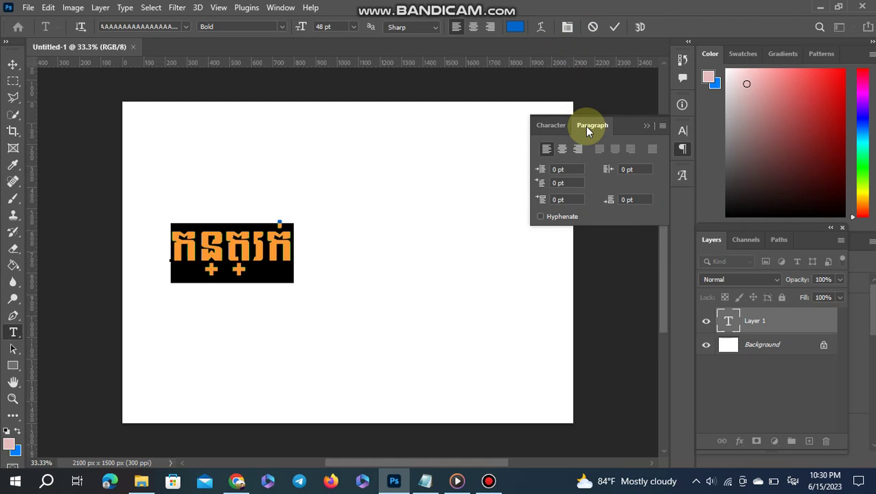
left_click(663, 127)
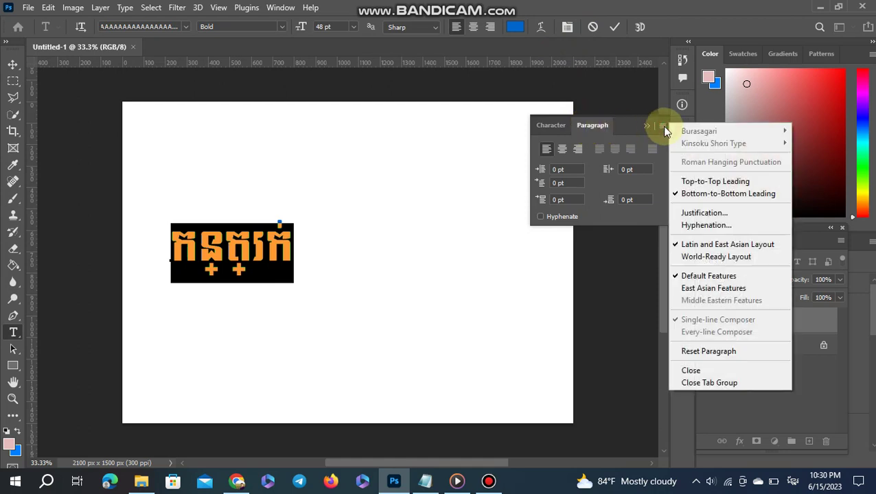
left_click(693, 258)
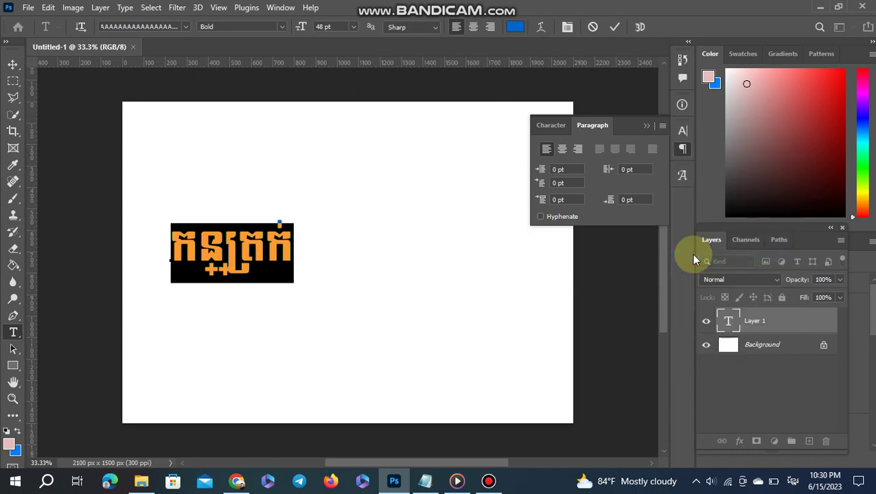
- Replace the existing text by entering the Khmer word កន្ត្រក់ again from scratch
left_click(278, 234)
left_click(229, 245)
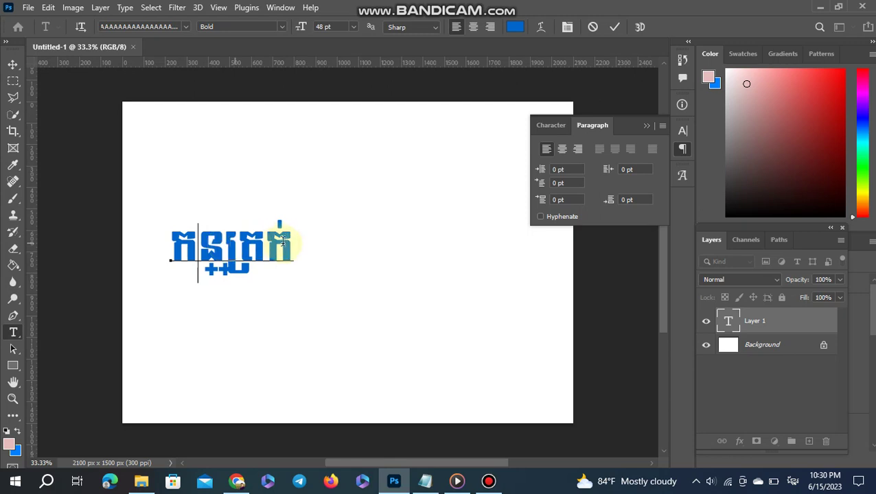
left_click_drag(297, 244, 172, 240)
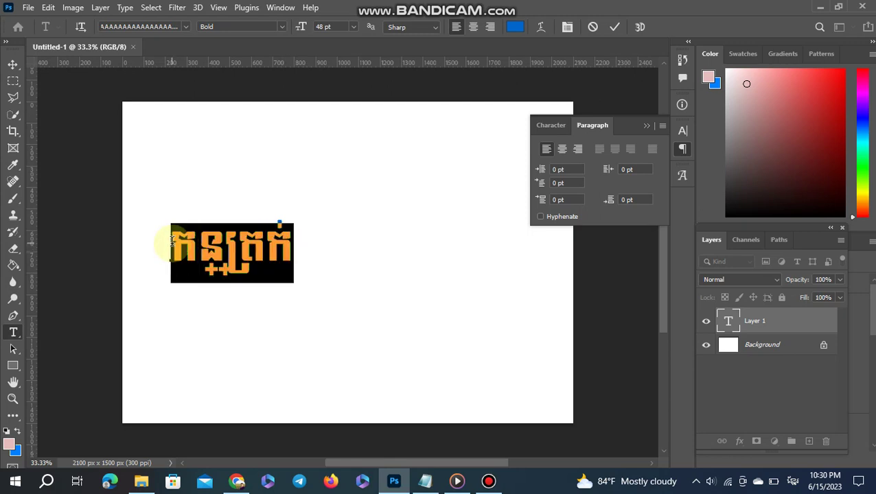
type("ក")
type("ណ្ដ")
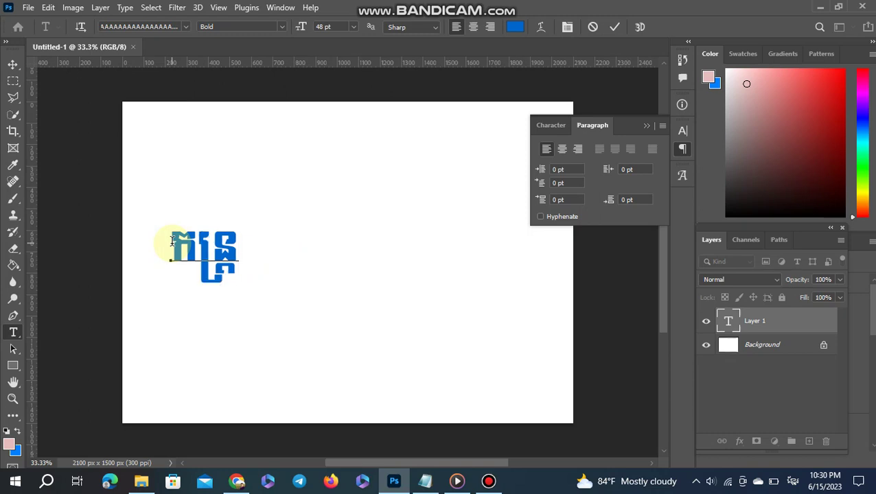
type("ក់")
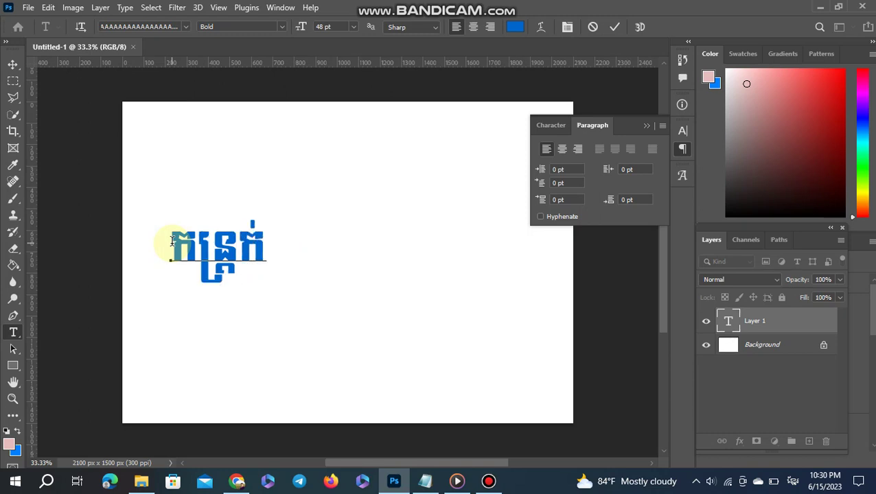
- Add the Khmer words កន្លាត and កន្តៀង after the first word, separated by spaces
type(" ក")
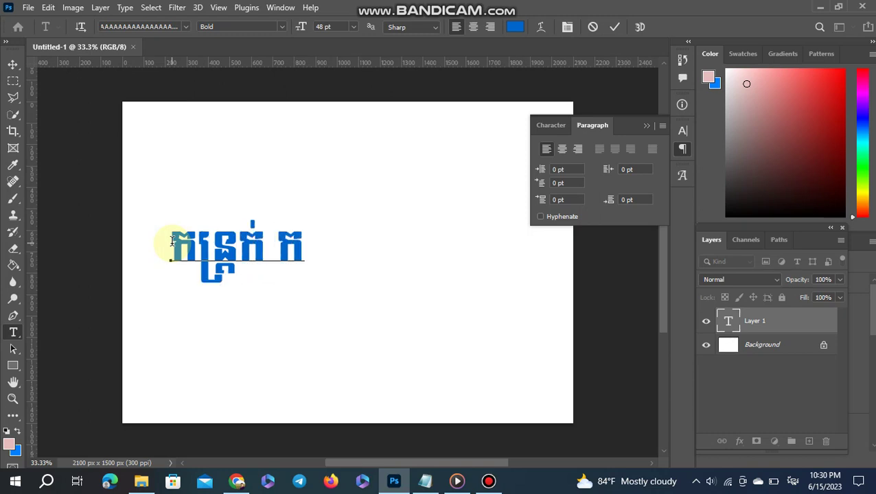
type("ន្ទ")
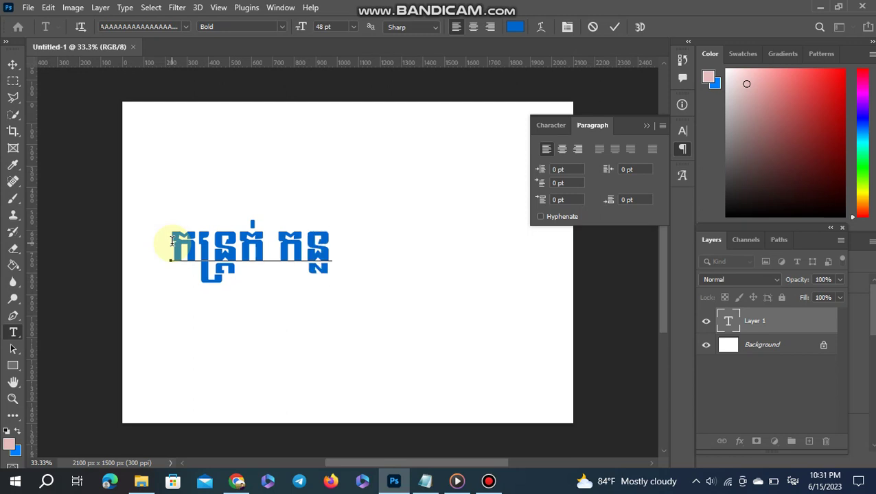
type("ាត")
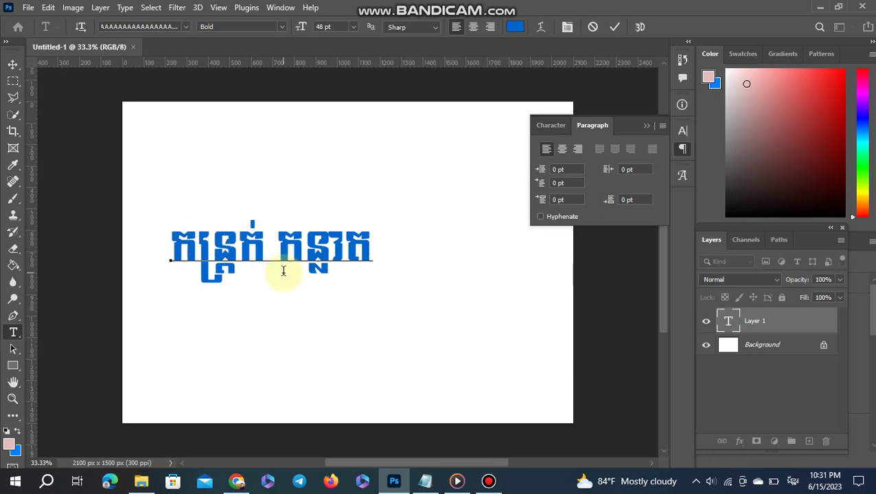
type("ក")
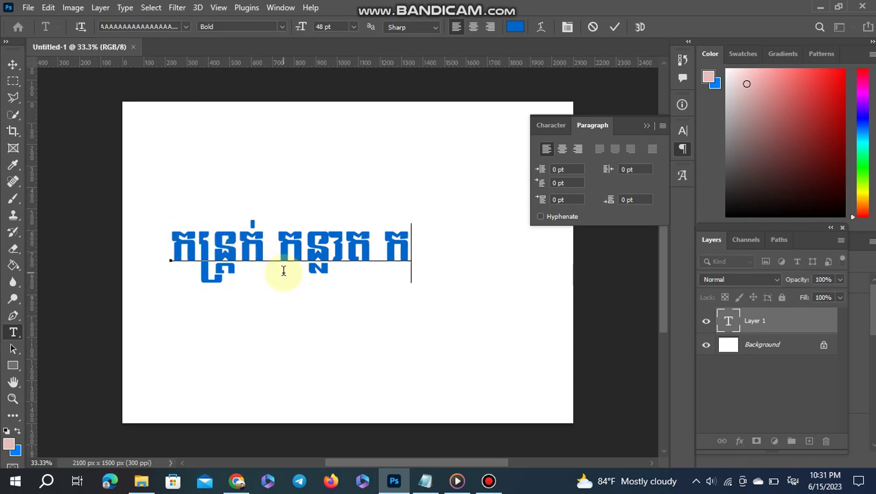
type("ន្ត")
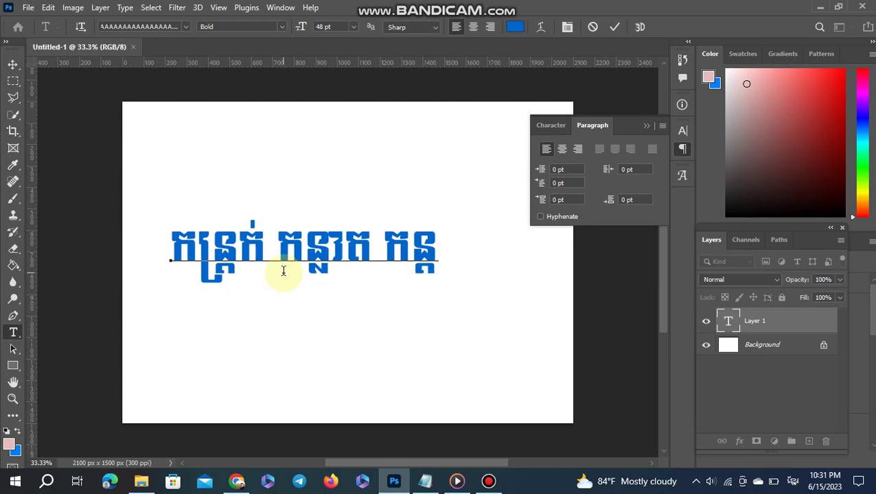
type("ឿង")
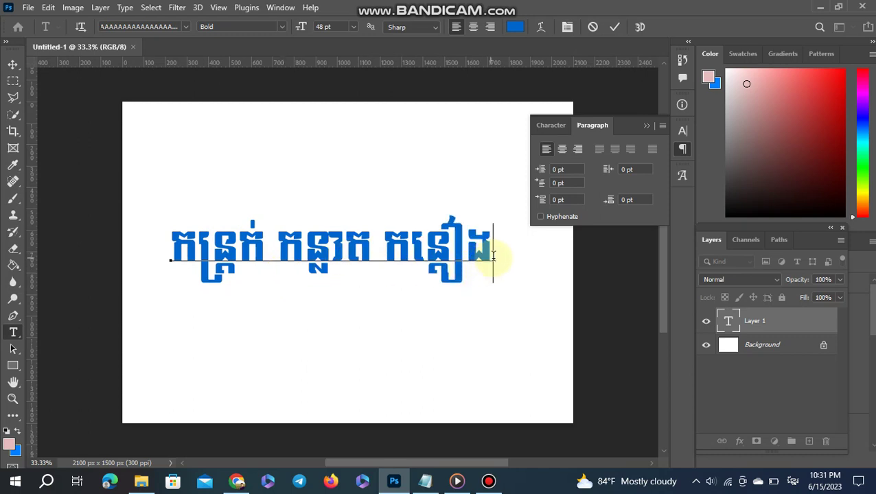
- Change the font of the whole Khmer text line to NiDA Angkor
left_click_drag(494, 254, 179, 237)
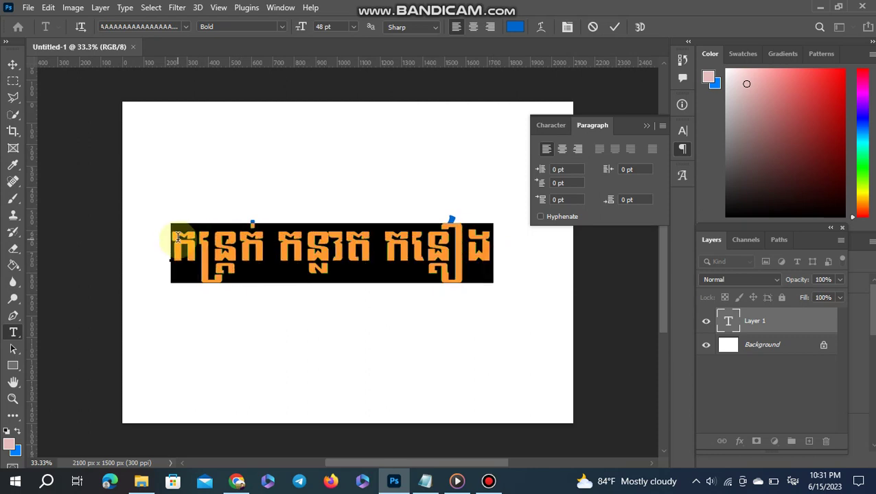
left_click(190, 30)
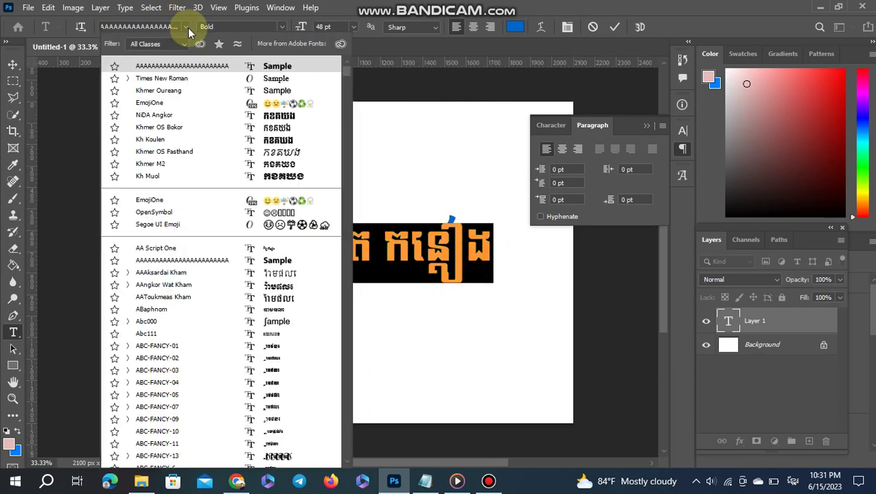
left_click(186, 29)
left_click(186, 30)
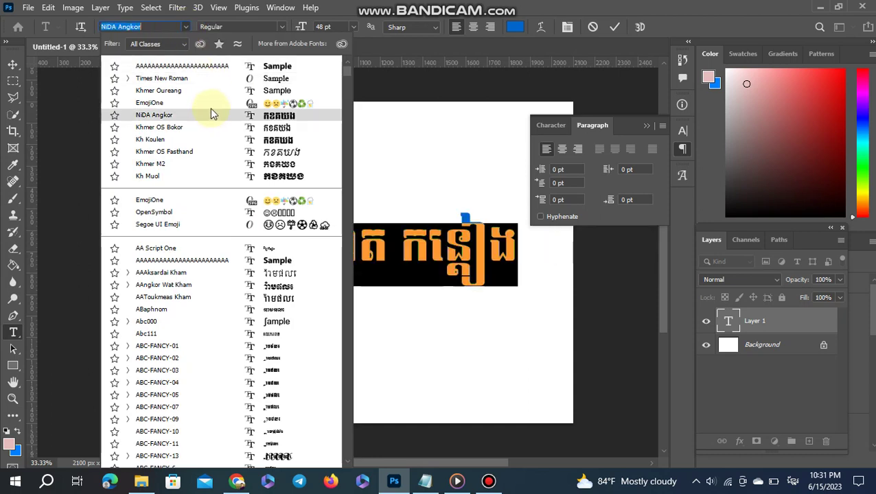
key("Up")
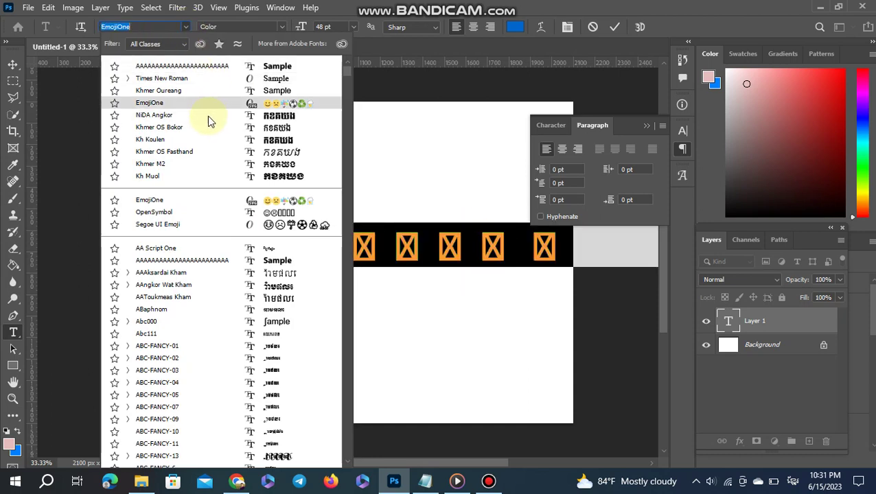
key("Down")
key("Return")
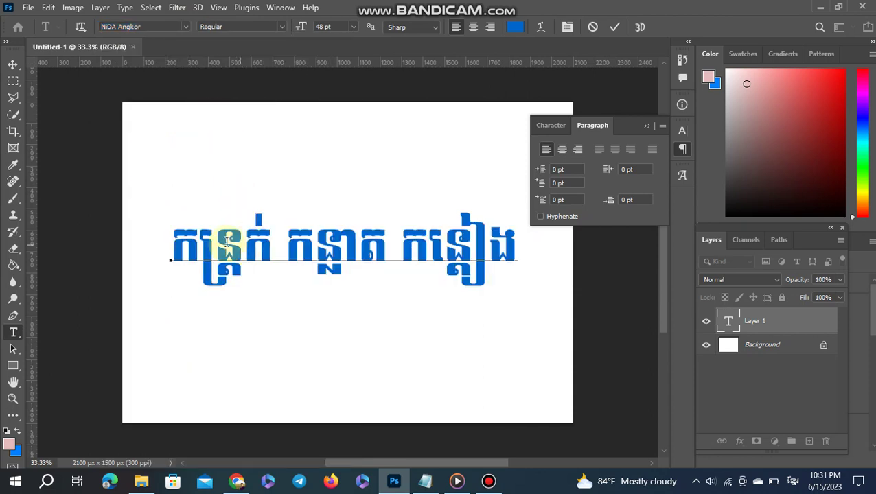
- Recolour the whole Khmer text line bright red and deselect the text
left_click_drag(177, 237, 244, 240)
left_click_drag(534, 240, 533, 240)
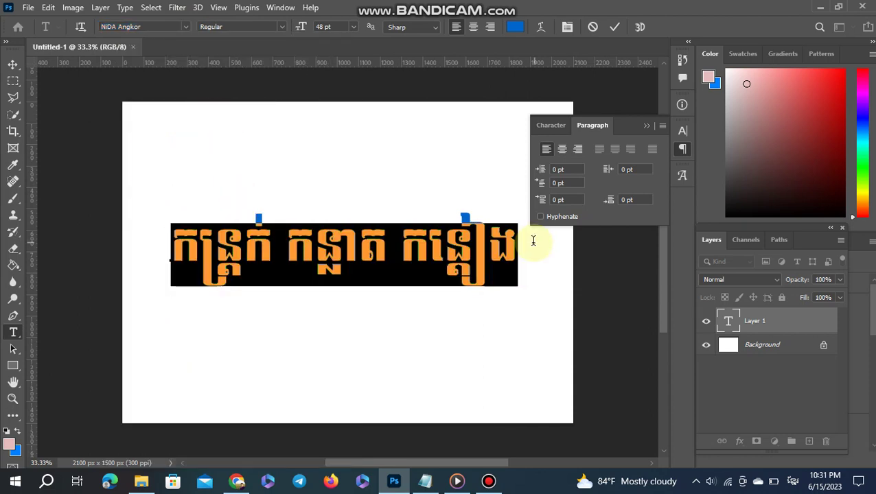
left_click(515, 26)
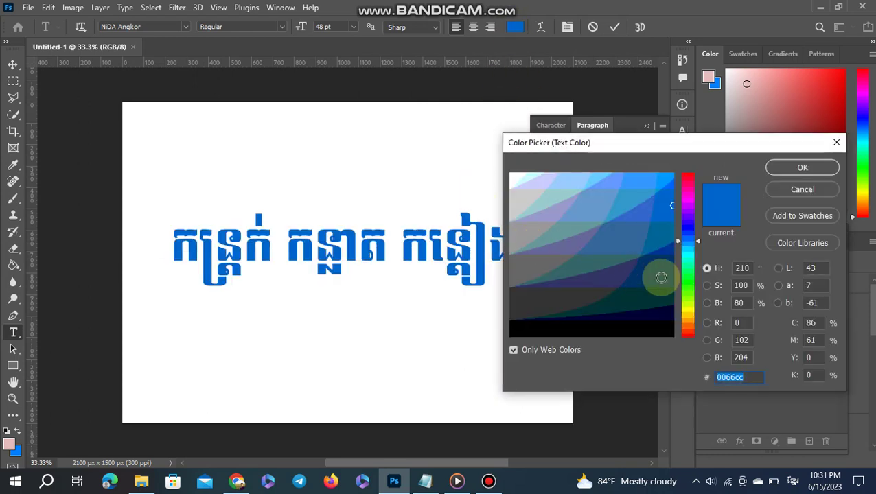
left_click(683, 178)
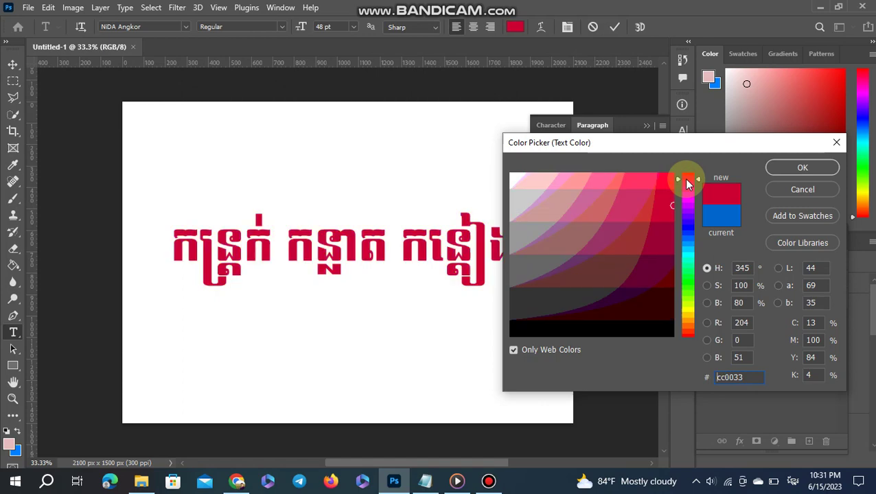
left_click(663, 181)
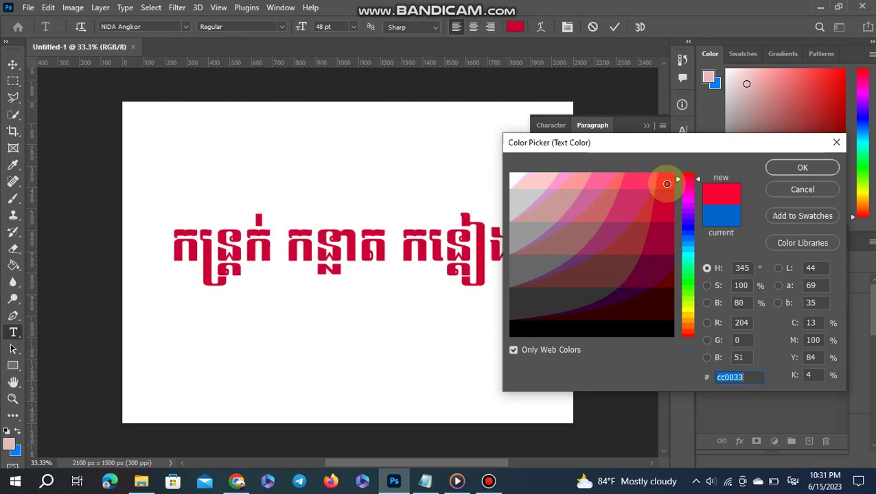
left_click(778, 170)
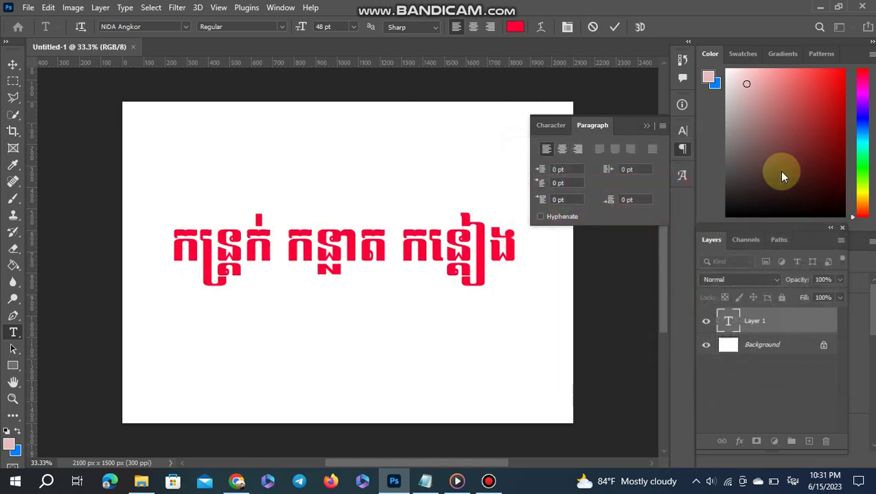
left_click(401, 249)
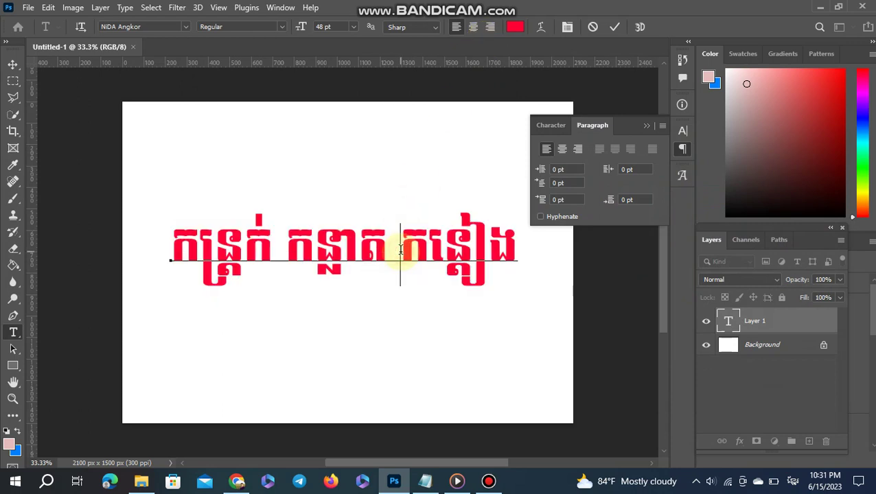
- Switch the whole text line to Latin and East Asian Layout for comparison and back to World-Ready Layout
left_click_drag(172, 245, 521, 244)
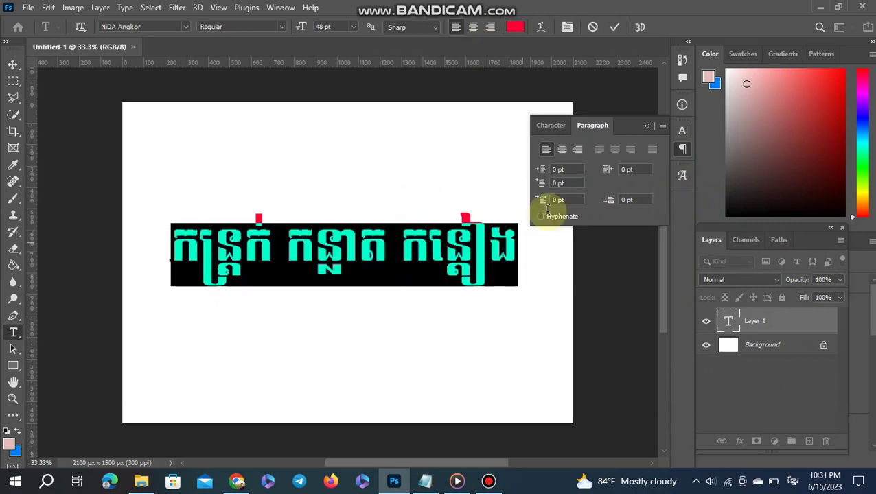
left_click(567, 31)
left_click(566, 32)
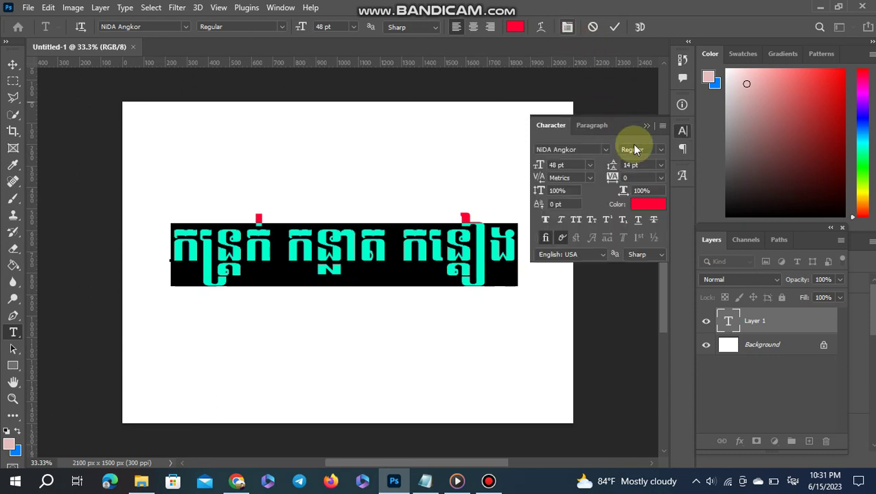
left_click(662, 126)
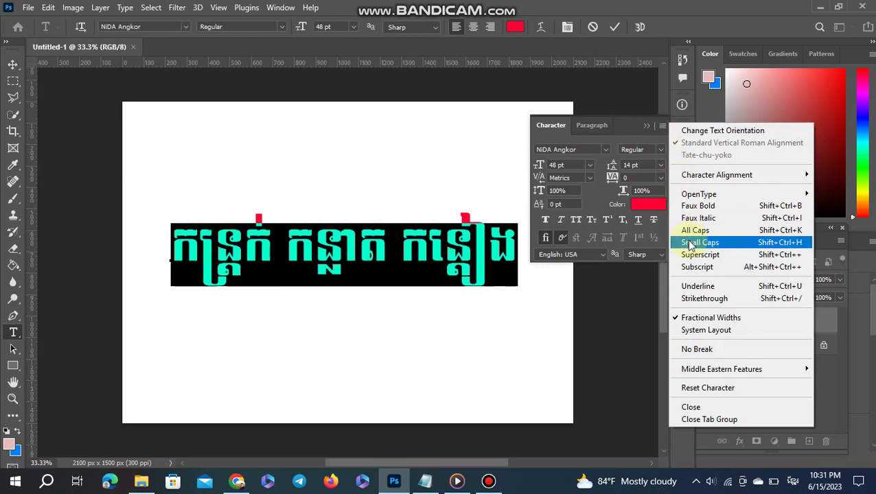
left_click(598, 125)
left_click(598, 125)
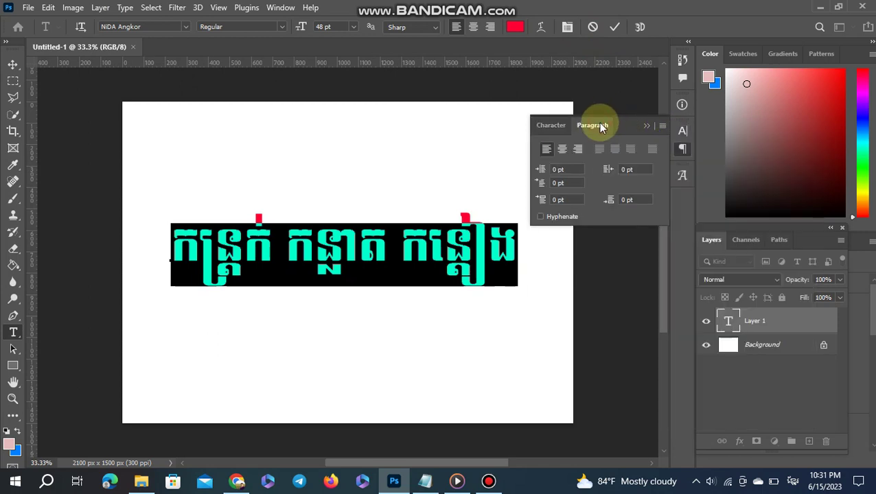
left_click(661, 127)
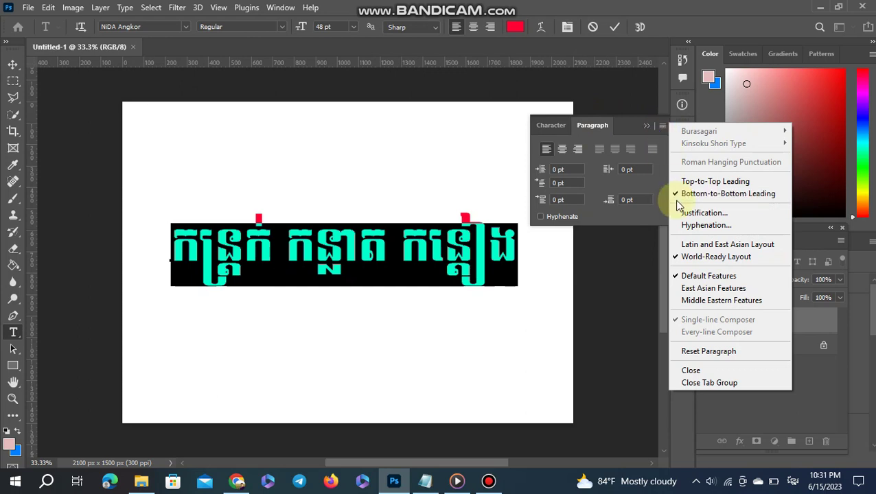
left_click(674, 245)
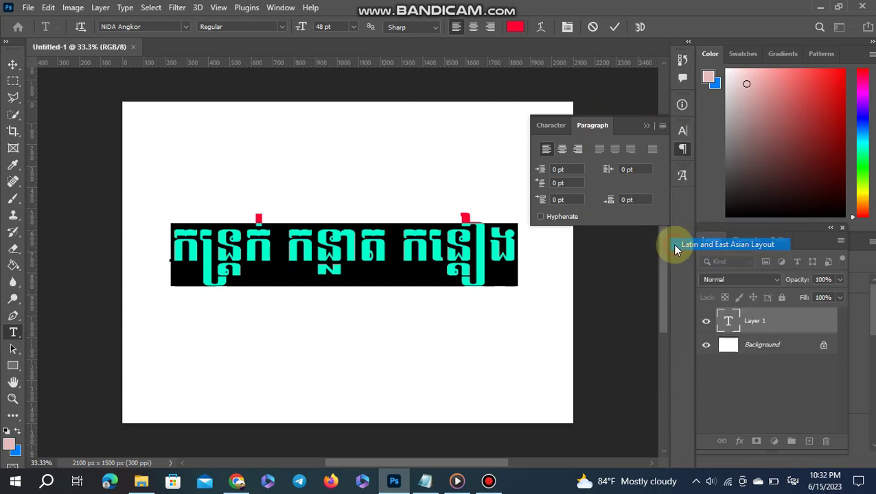
left_click(662, 127)
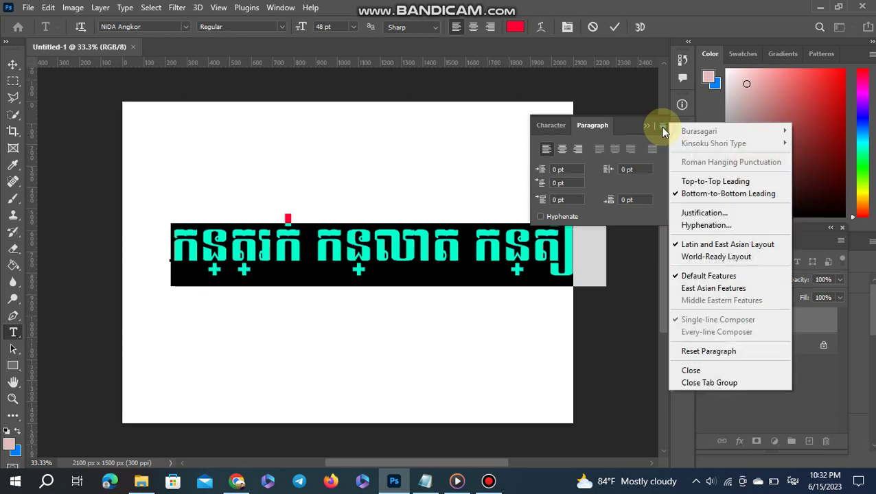
left_click(678, 258)
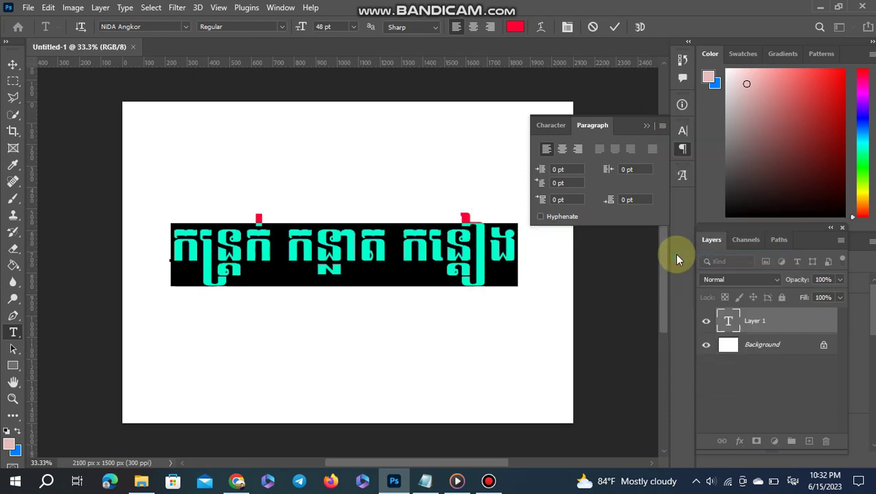
- Commit the Khmer text edit, then reopen the text and add the line "Thank for watching" below the Khmer words
left_click(613, 29)
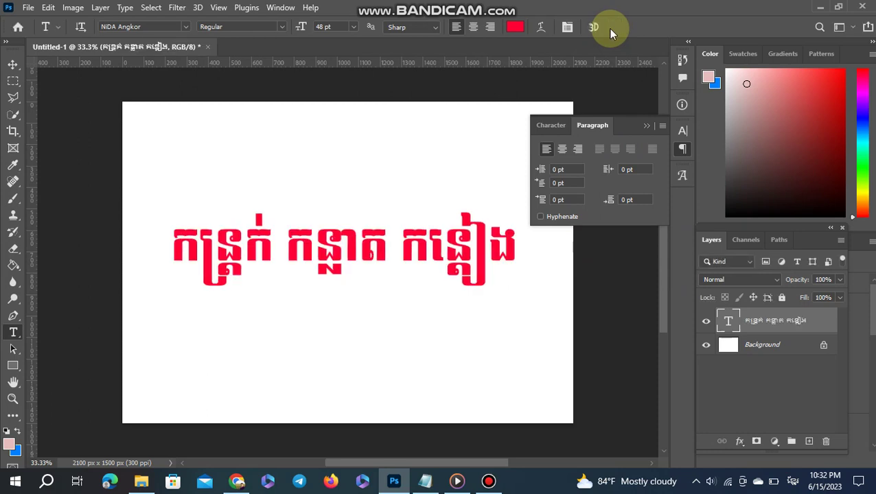
left_click(513, 248)
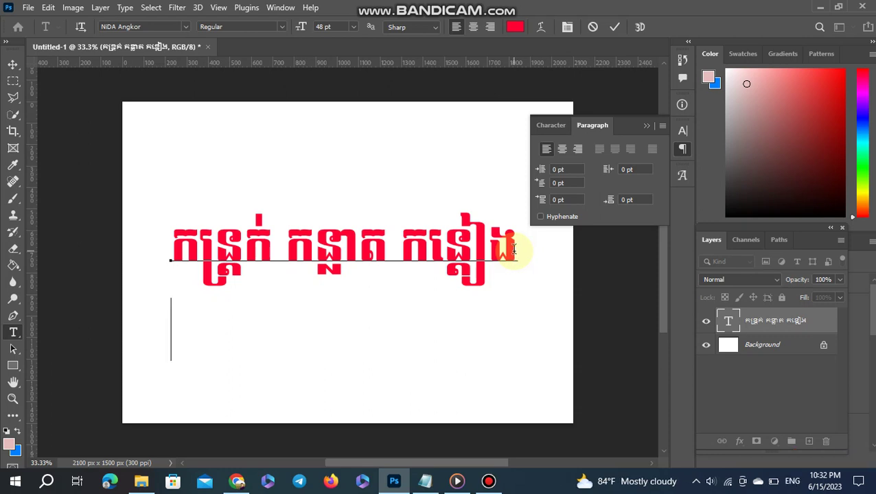
type("Th")
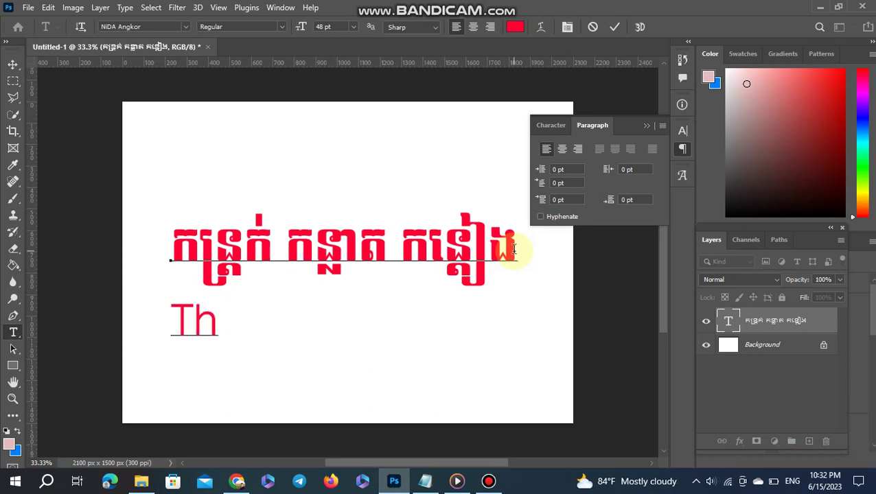
type("ank ")
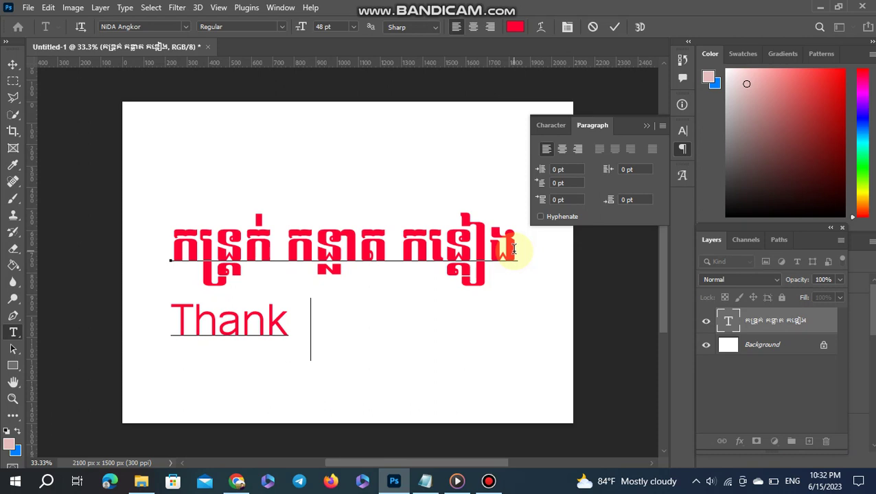
type("for w")
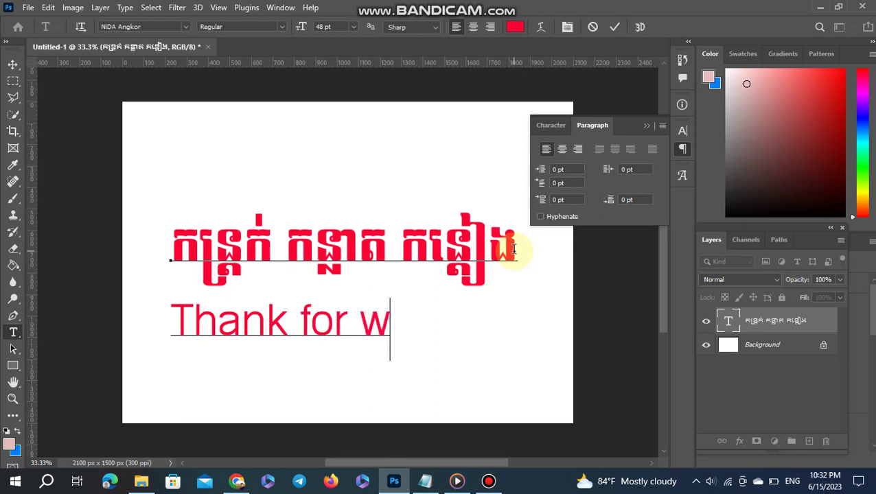
type("atching")
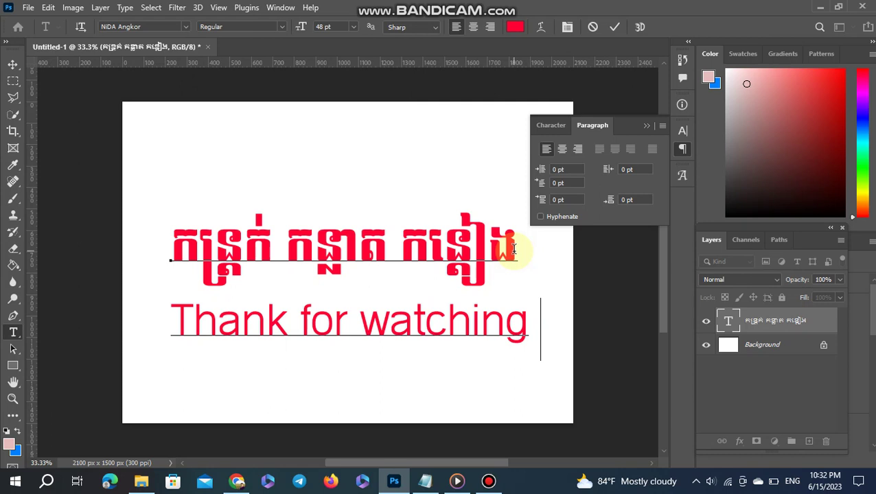
- Add another line reading "my video to end..." below "Thank for watching" in the same text layer
key("Return")
type("w")
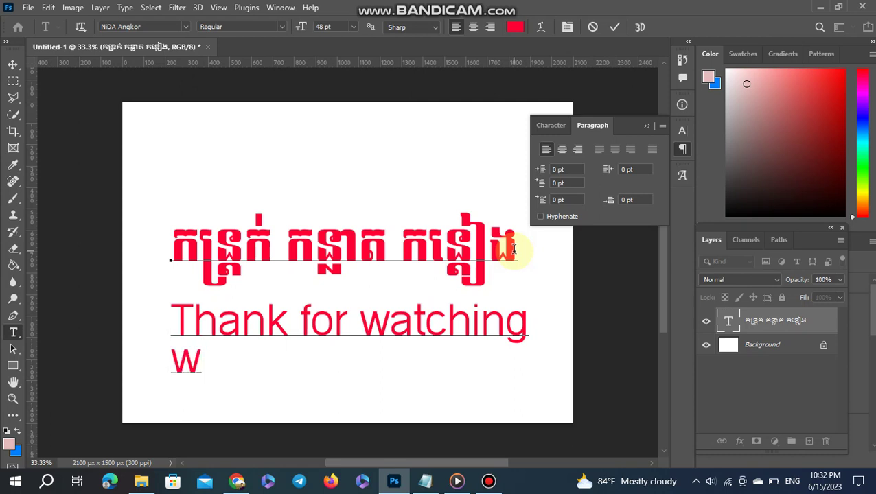
key("BackSpace")
type("my")
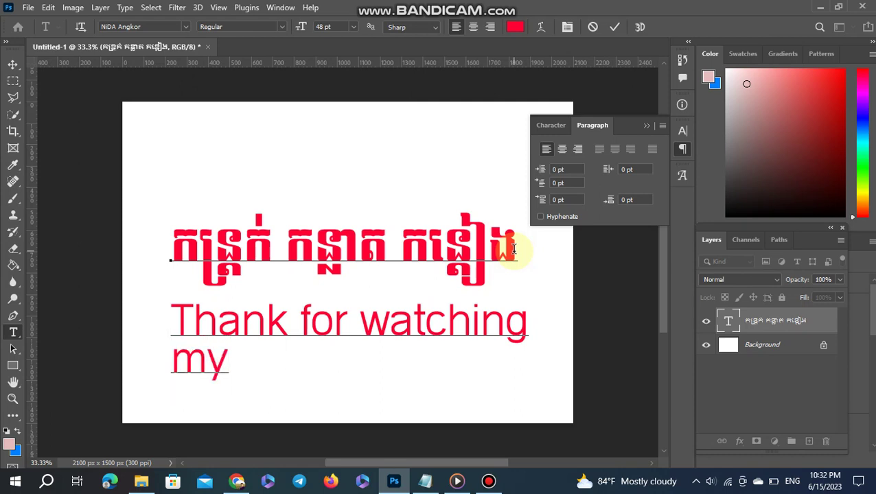
type(" video")
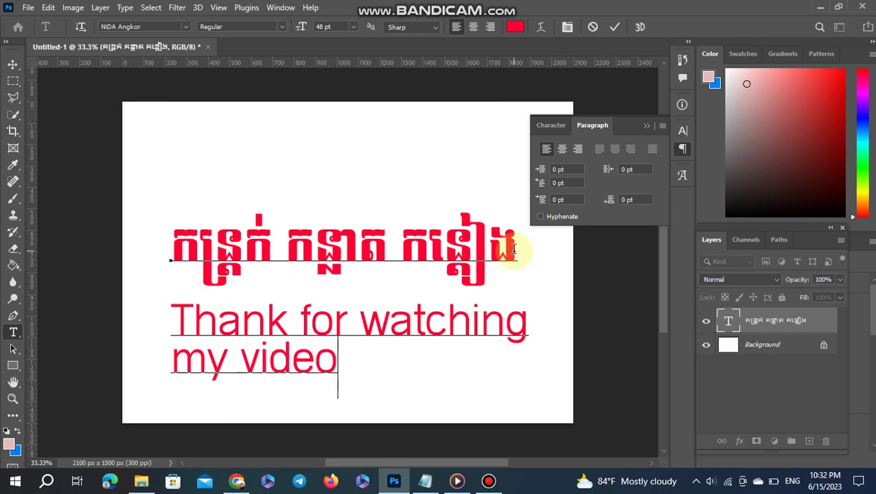
type(" to end")
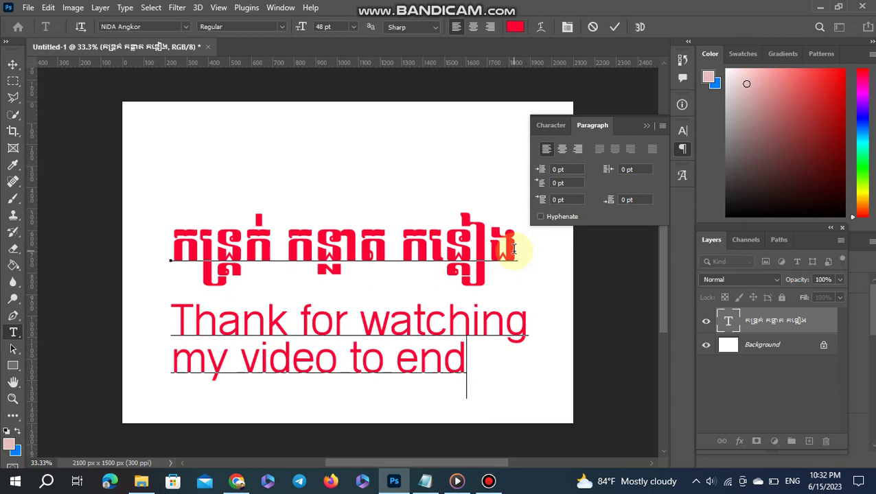
type("...")
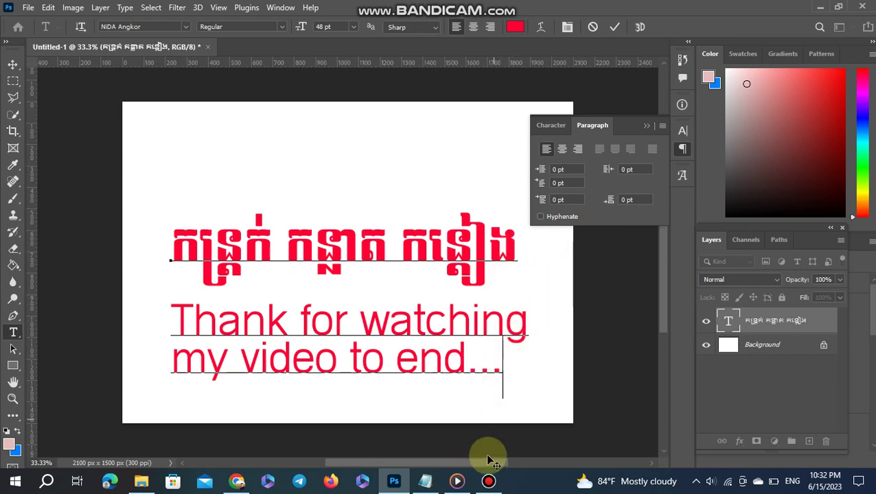
left_click(489, 484)
left_click(127, 460)
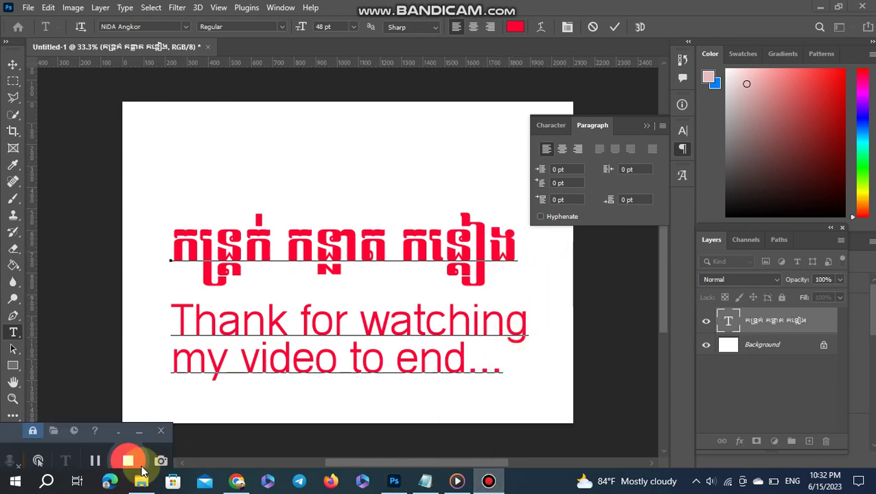